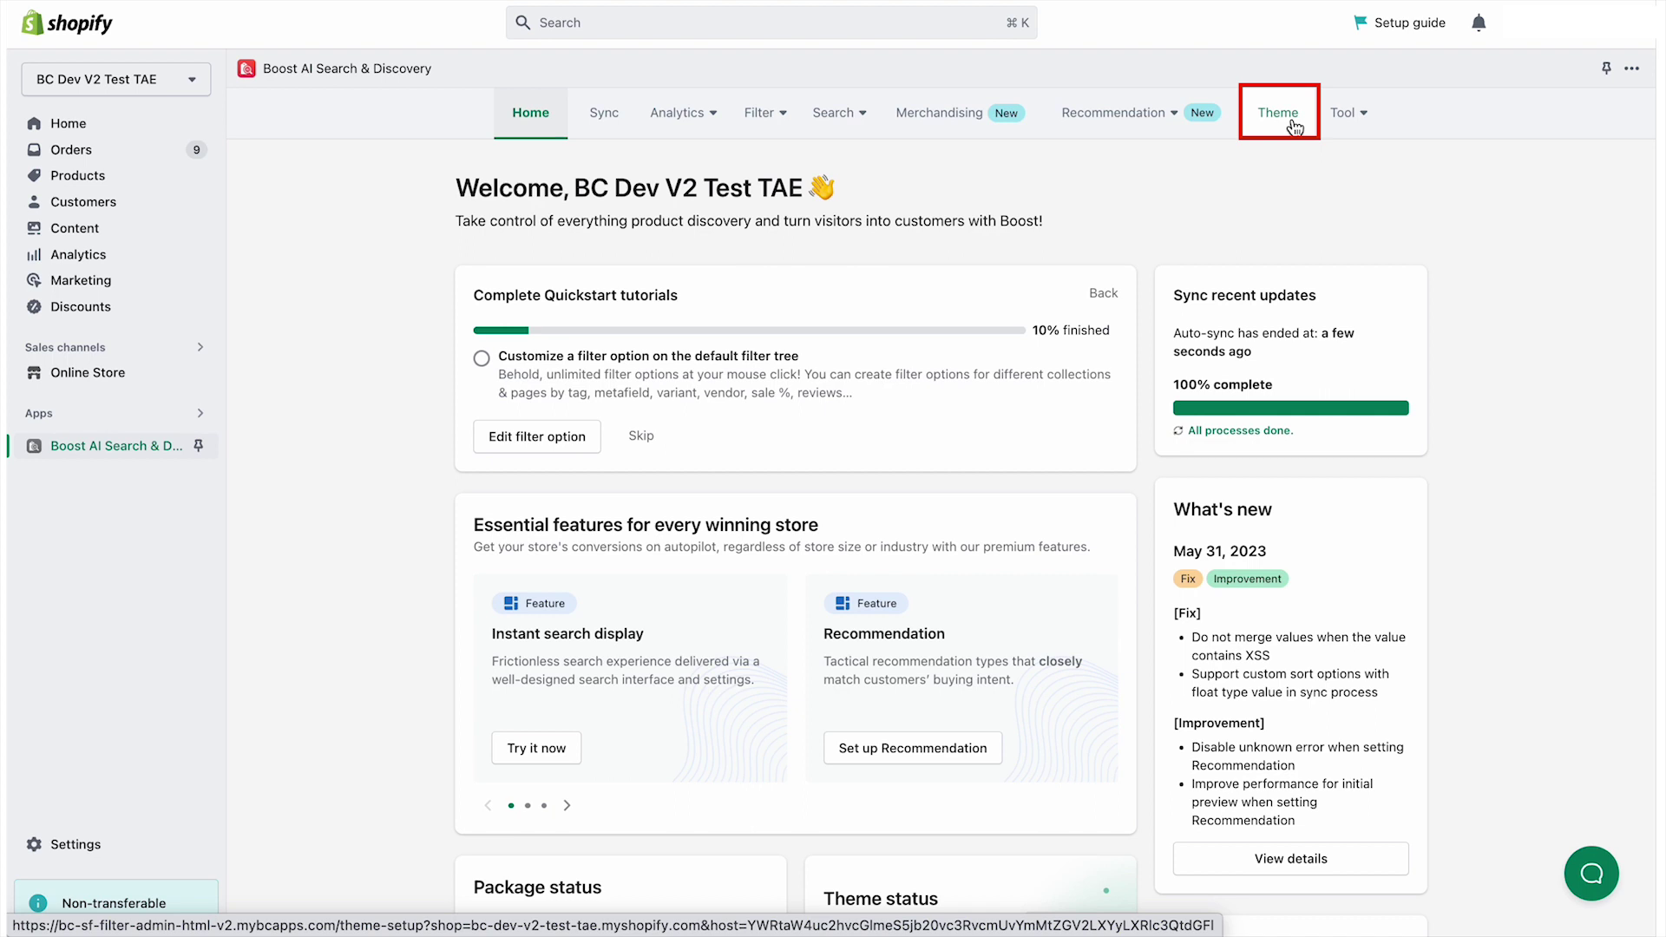
# - Open the visual design editor for the live Boost theme from the Theme page
pyautogui.click(1295, 128)
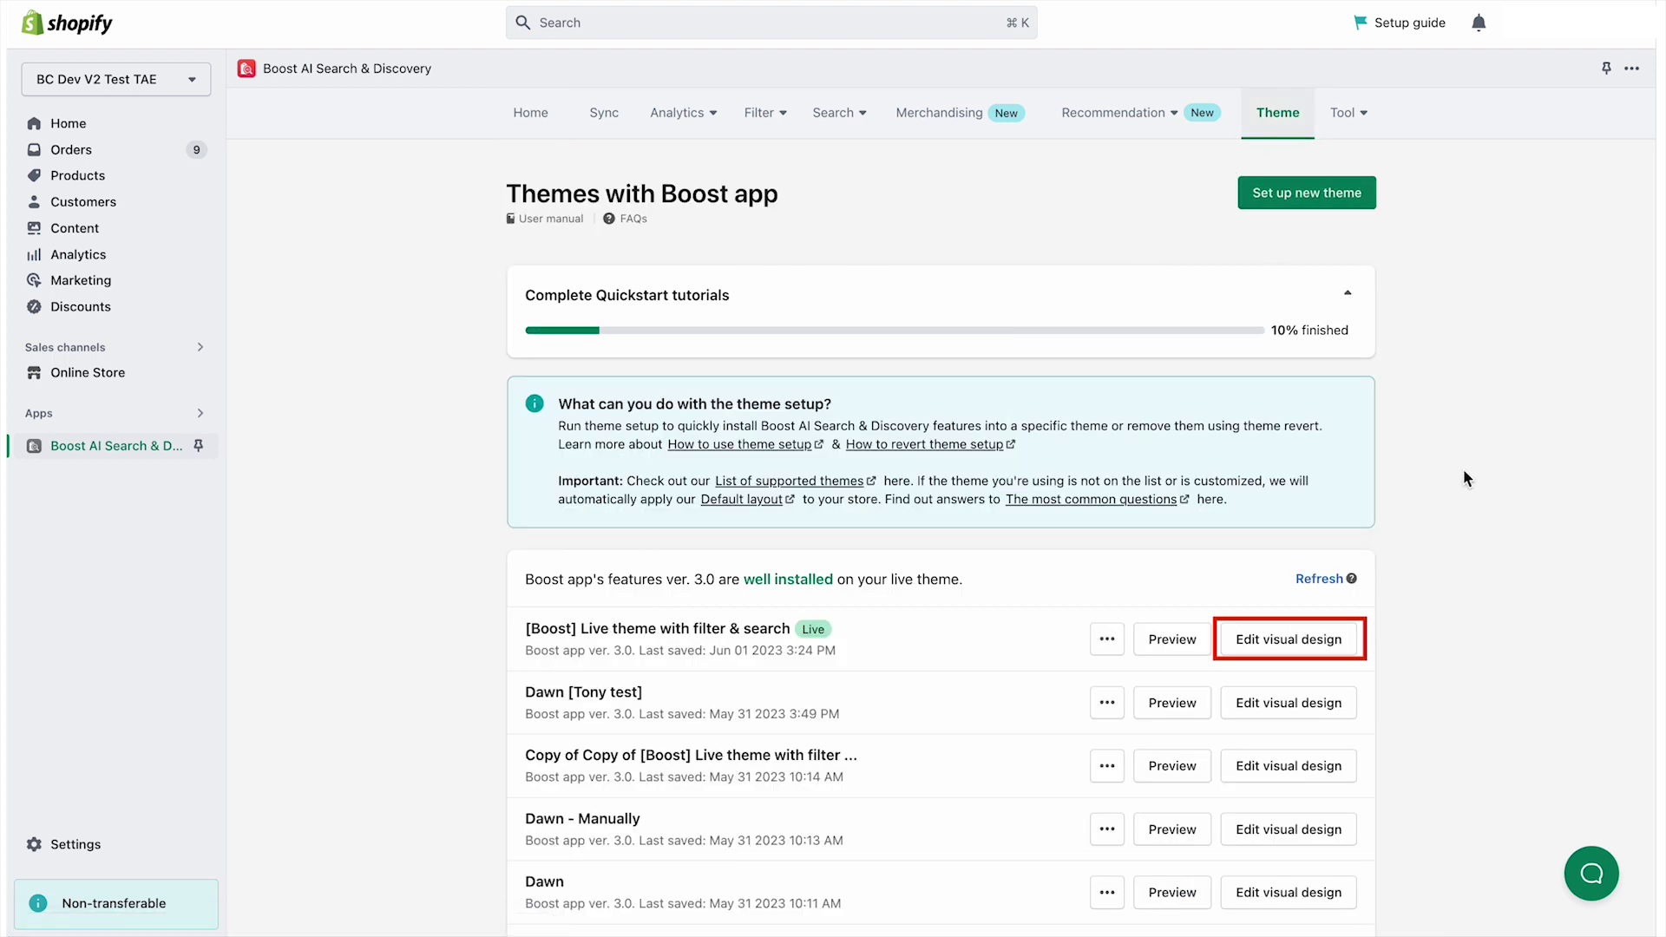
pyautogui.click(1309, 650)
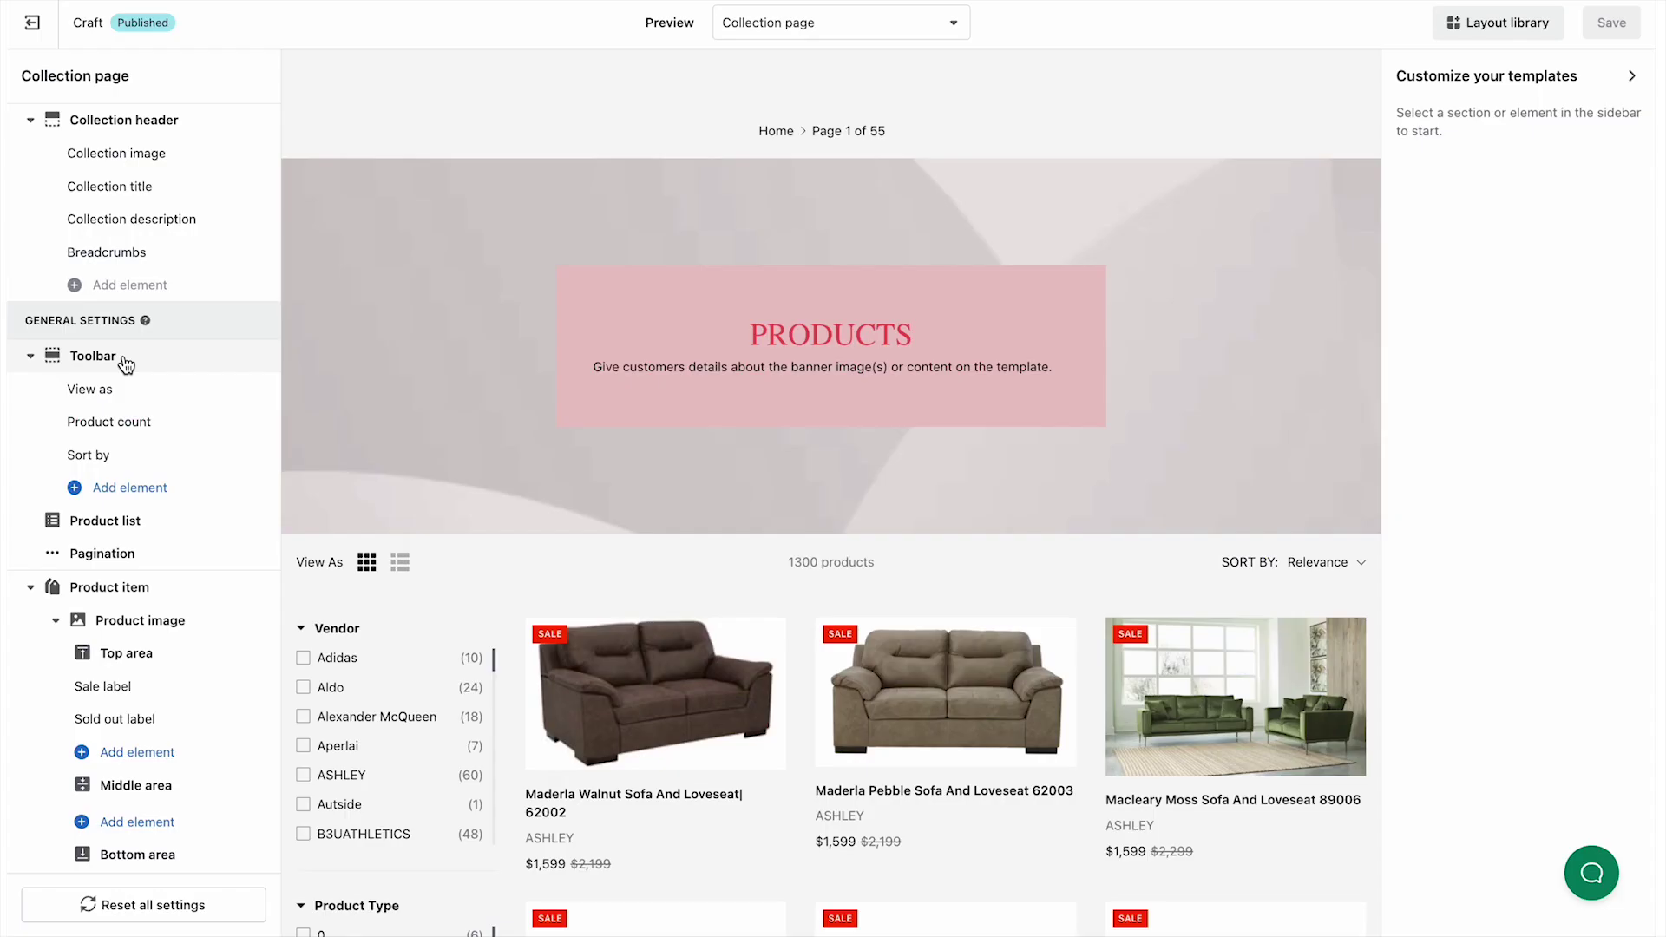
# - Add the Show limit element to the collection toolbar after briefly choosing Toolbar 3.2
pyautogui.click(140, 365)
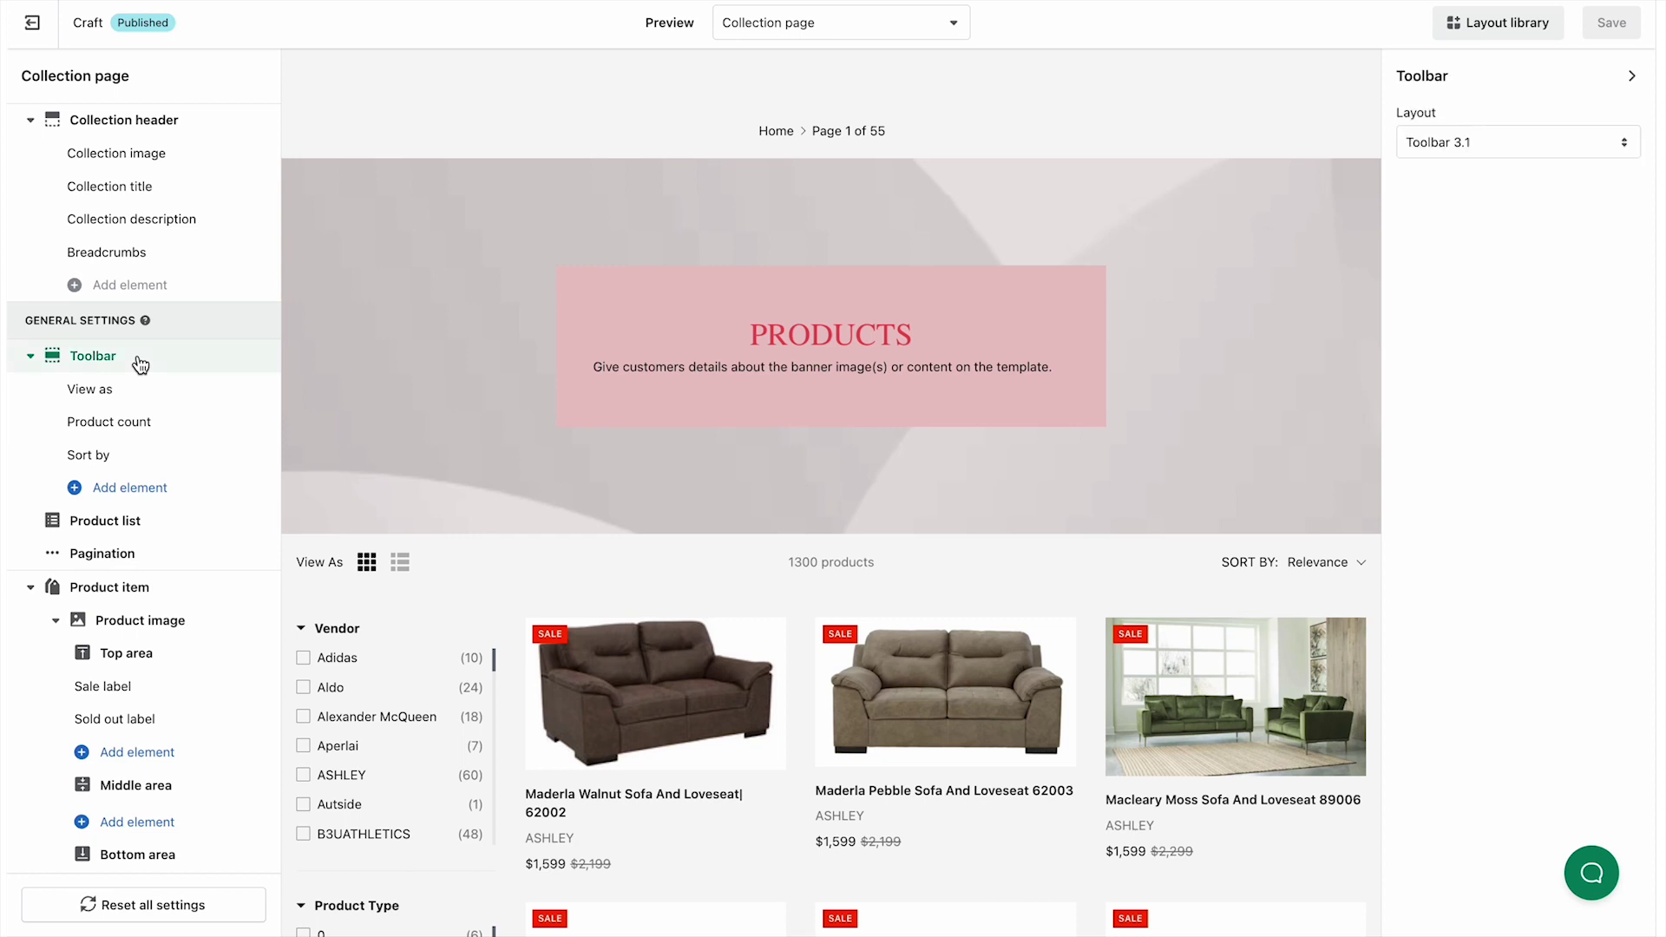
pyautogui.click(1569, 140)
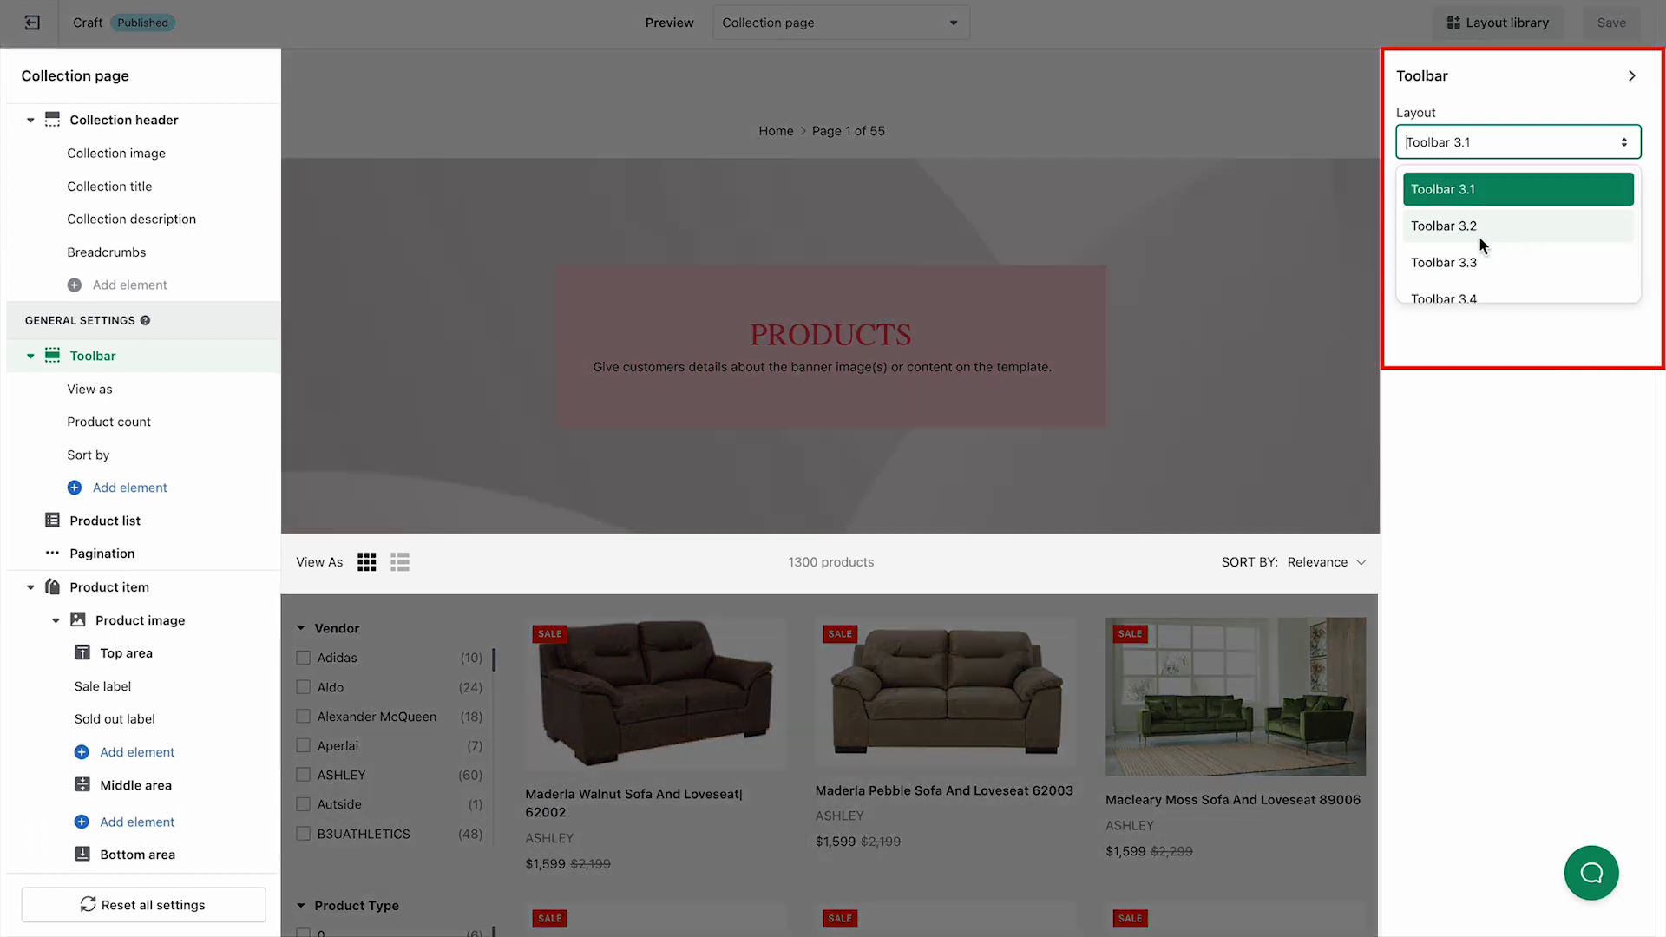
pyautogui.click(1480, 236)
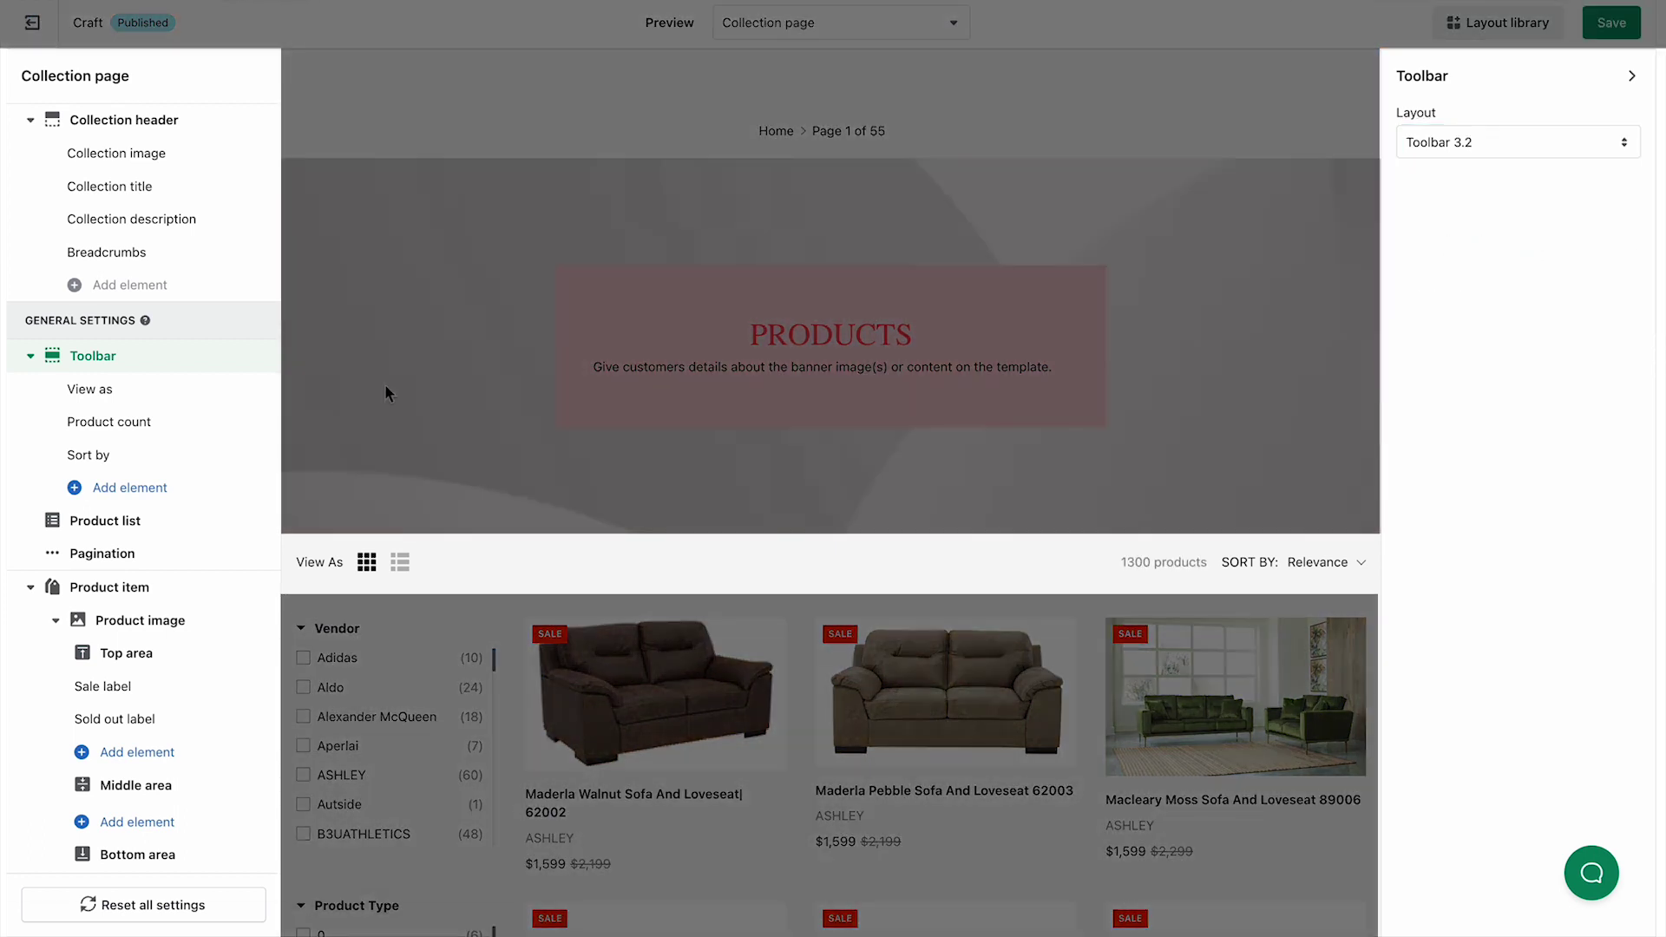
pyautogui.click(165, 486)
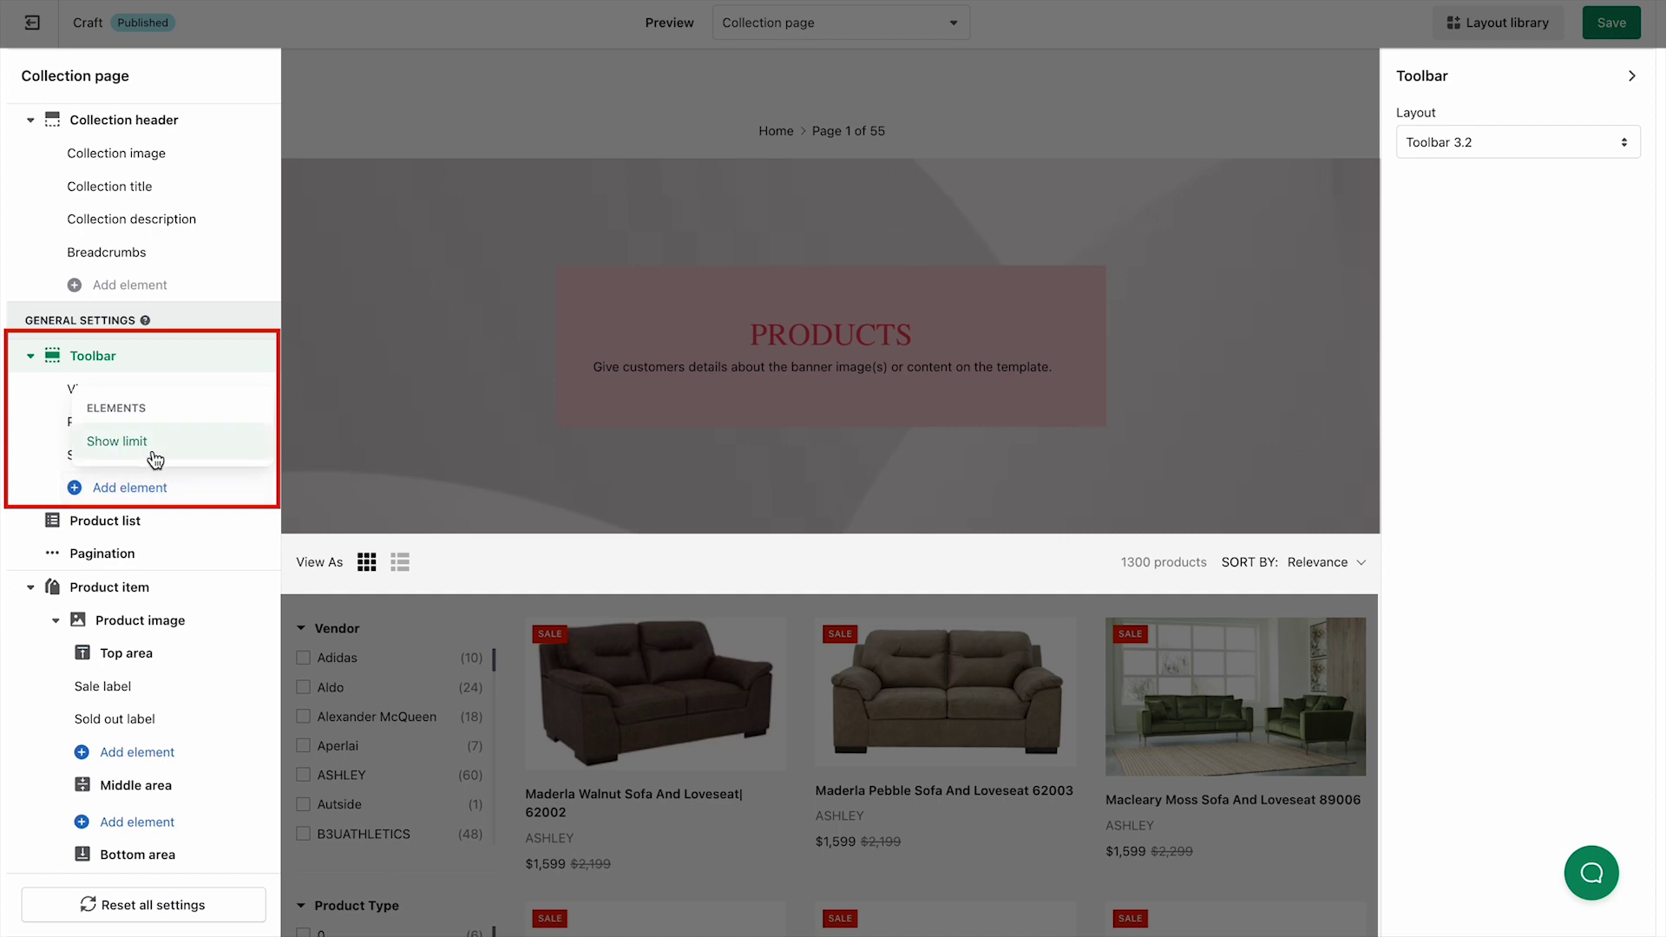
pyautogui.click(153, 452)
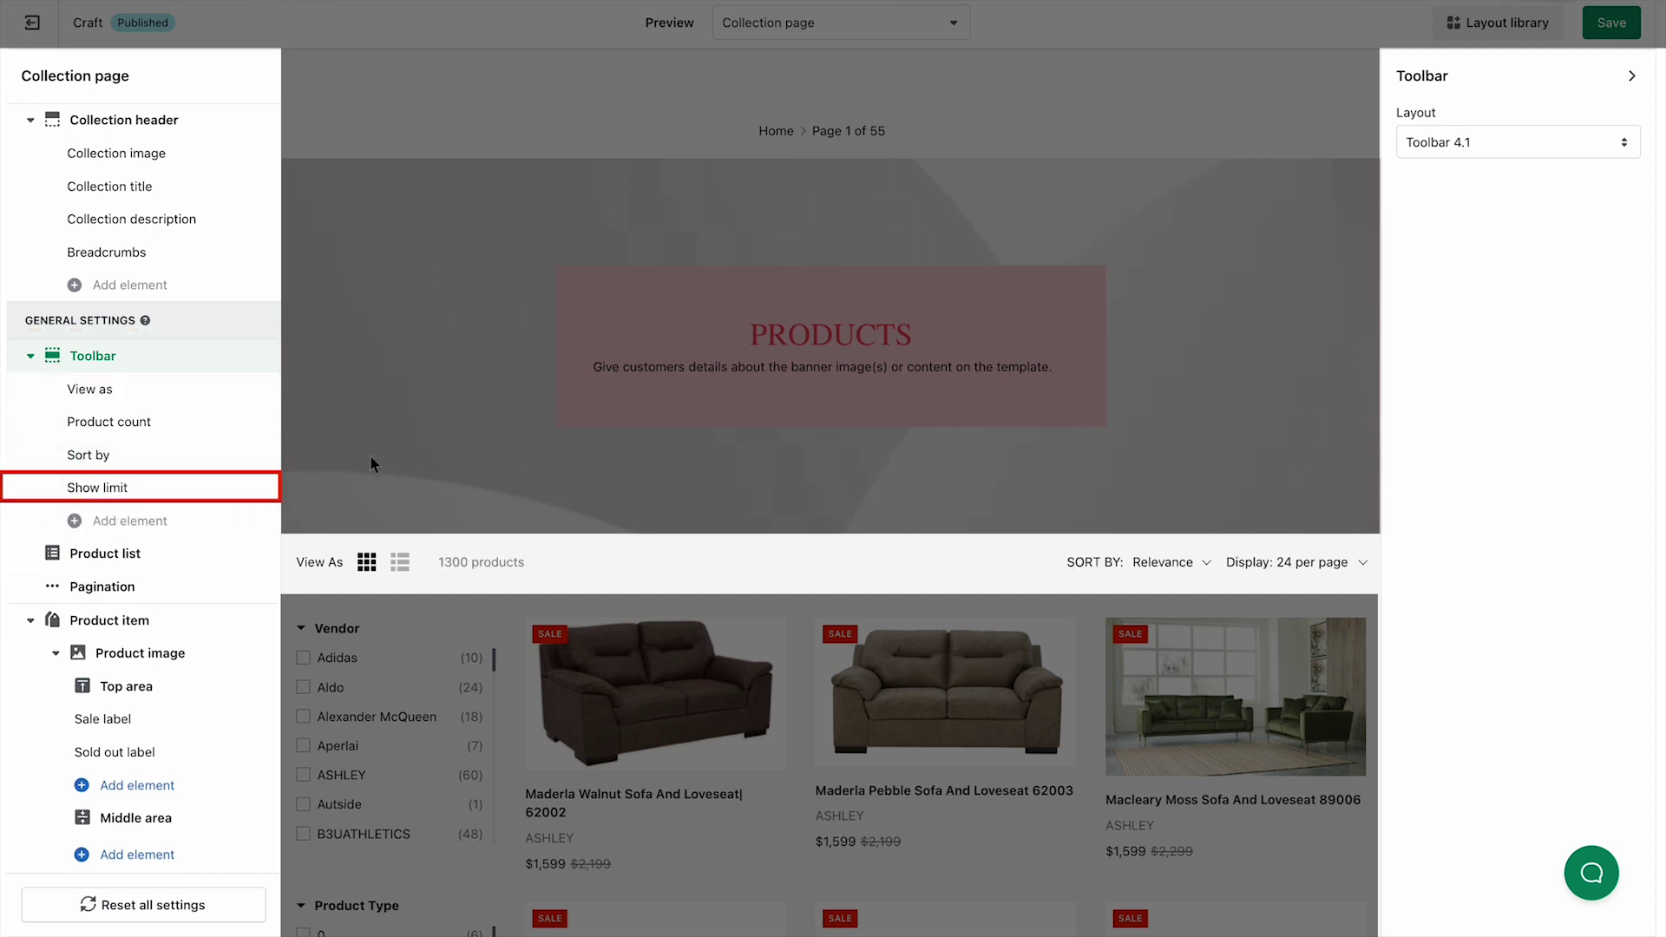
# - Switch the collection toolbar layout to Toolbar 4.2
pyautogui.click(1587, 150)
pyautogui.click(1496, 227)
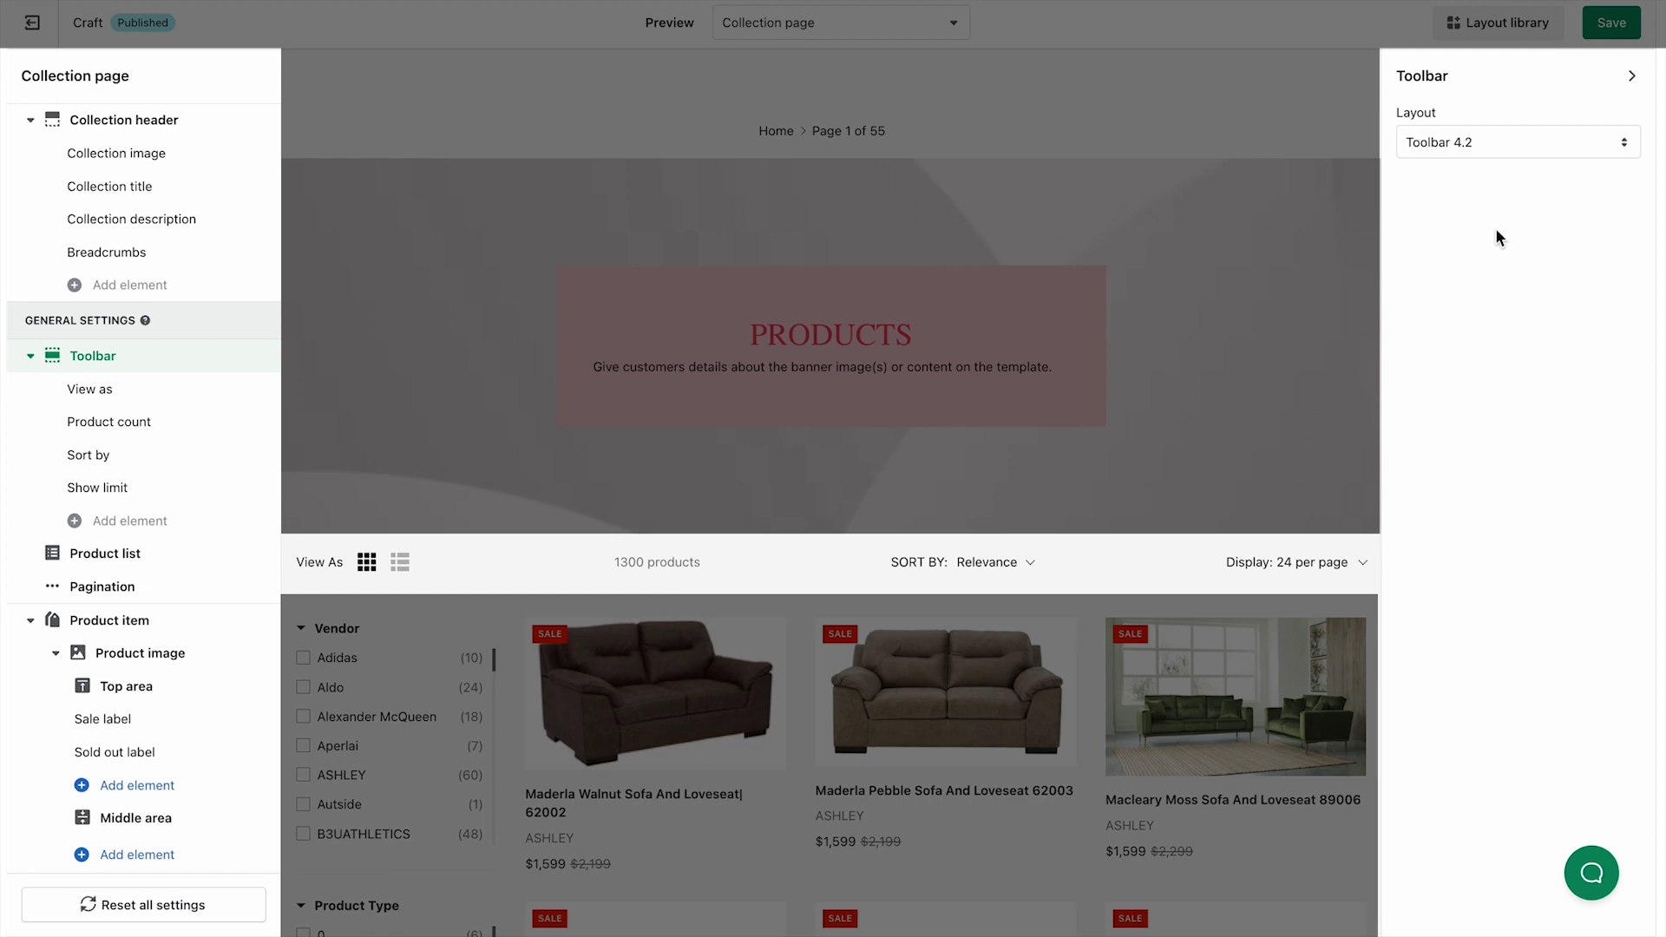
pyautogui.click(154, 397)
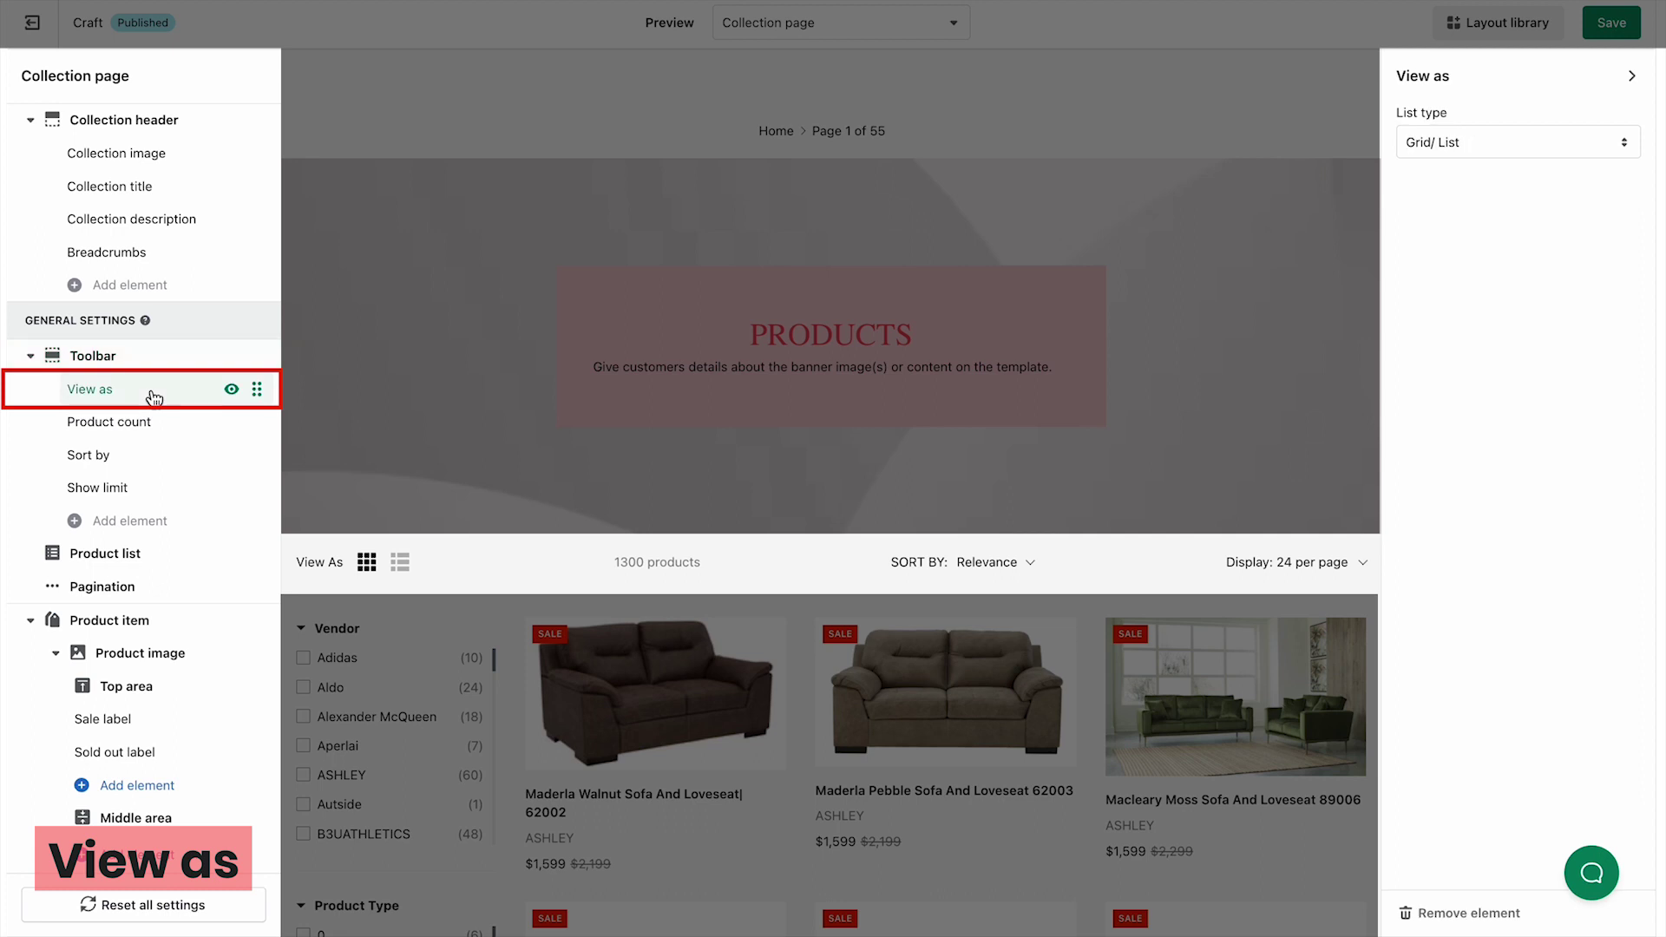
# - Set the View as list type to '2, 3, 4, 5, 6 columns'
pyautogui.click(1549, 141)
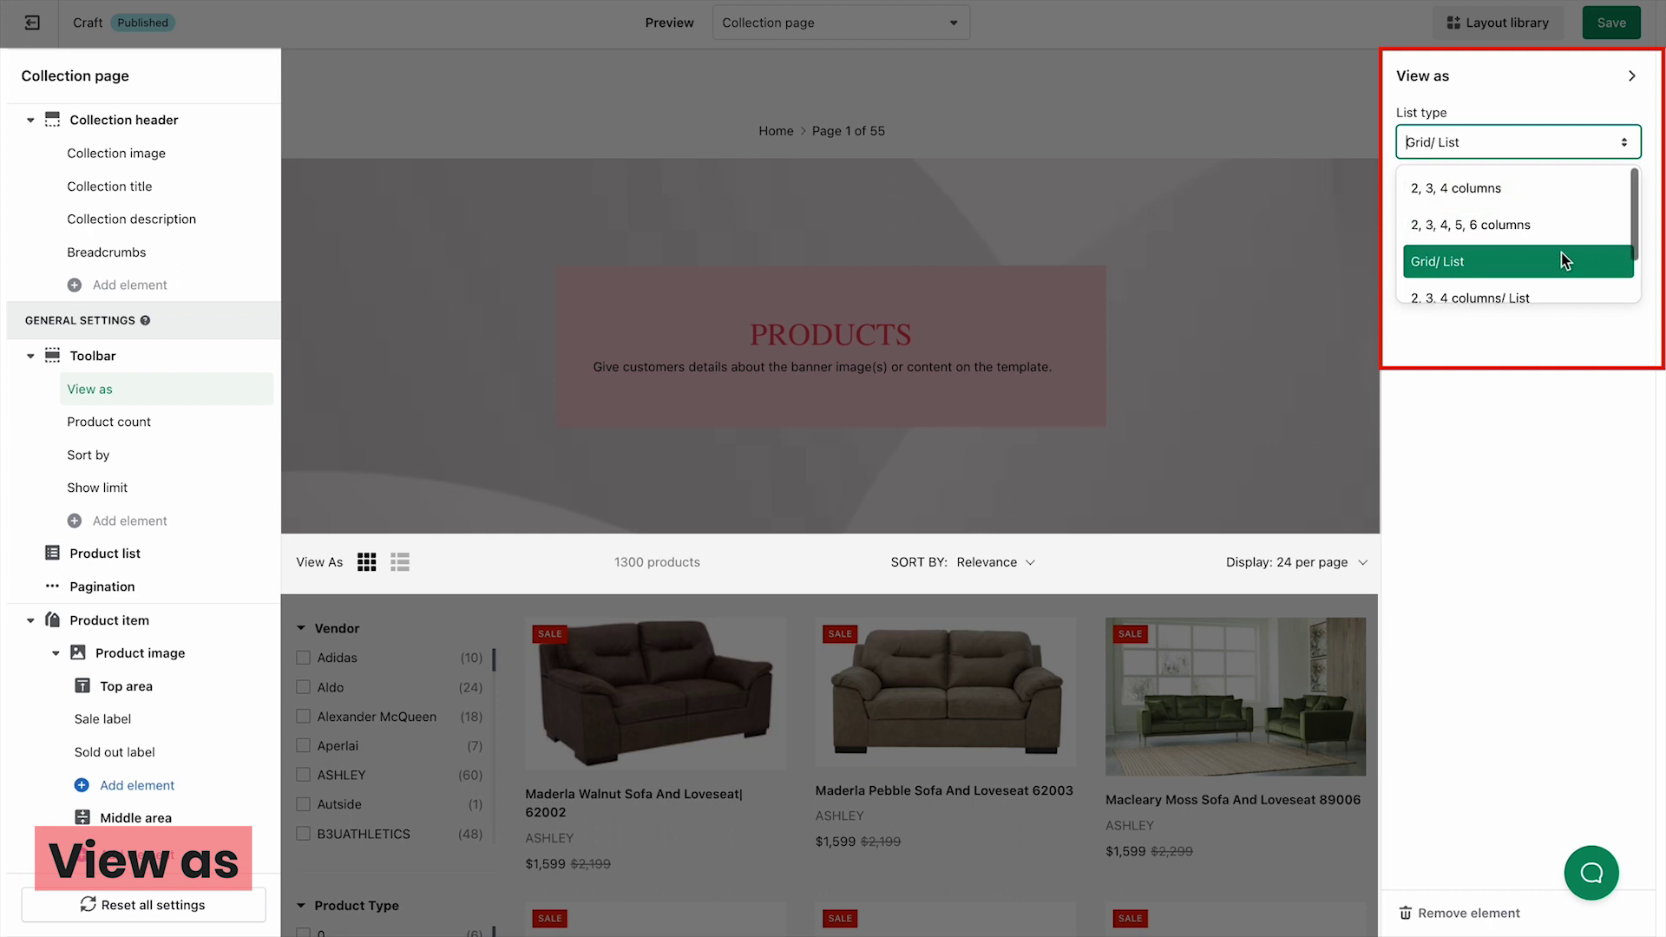
pyautogui.scroll(-1, 1565, 260)
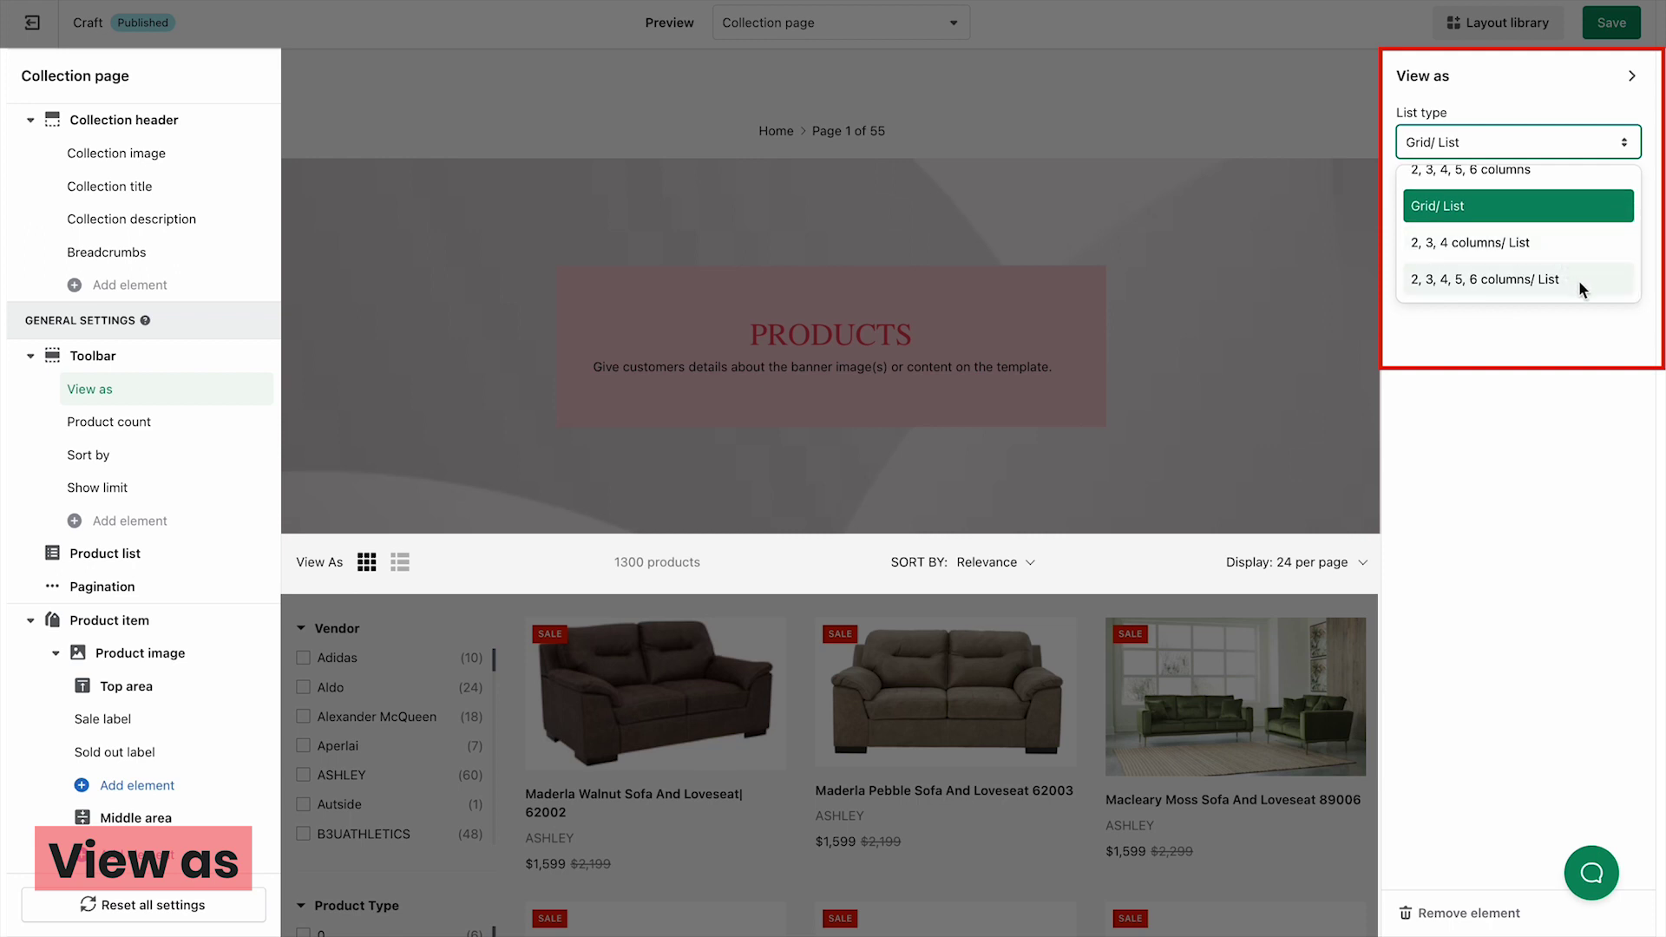
pyautogui.scroll(2, 1579, 280)
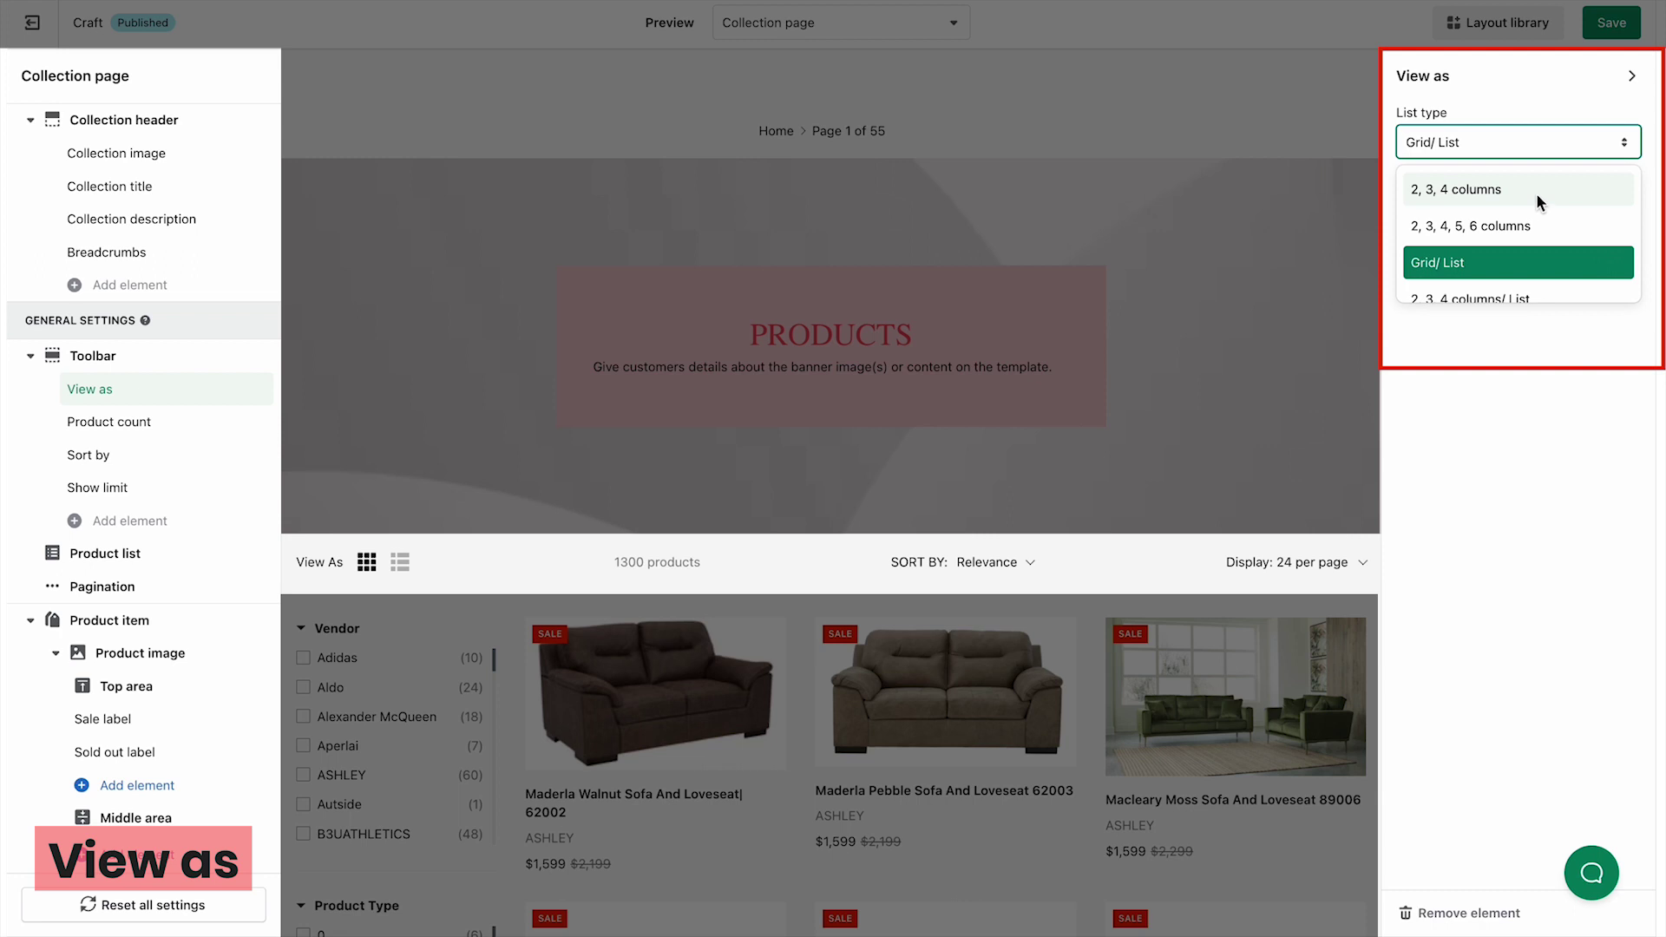
pyautogui.click(1533, 220)
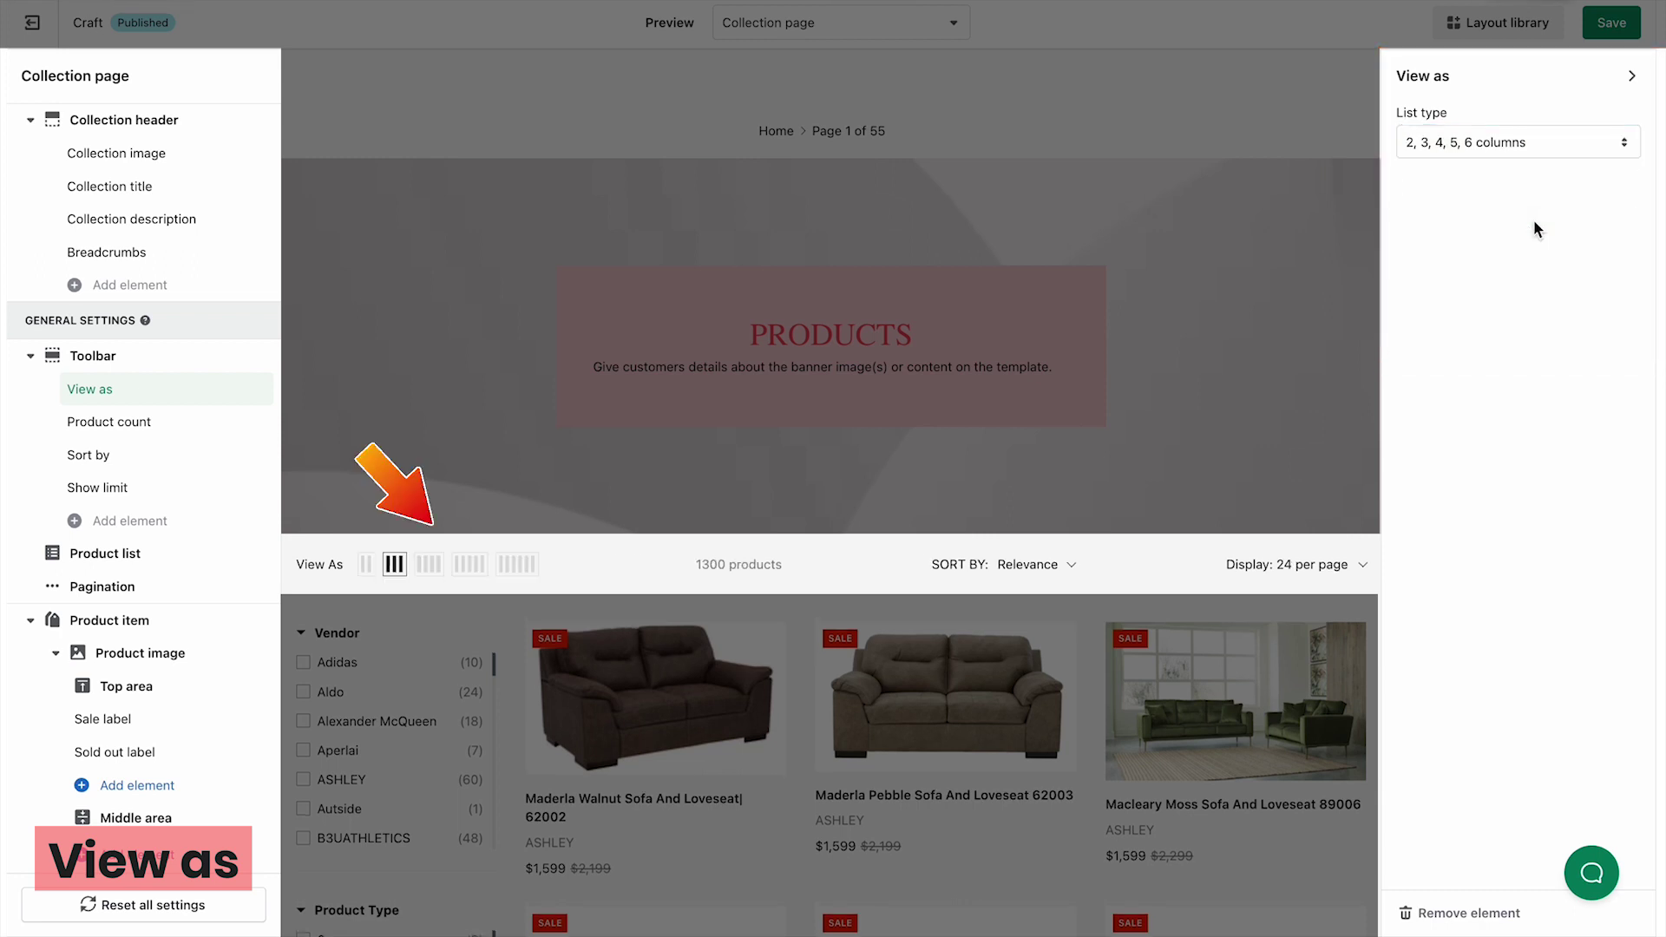
pyautogui.click(193, 431)
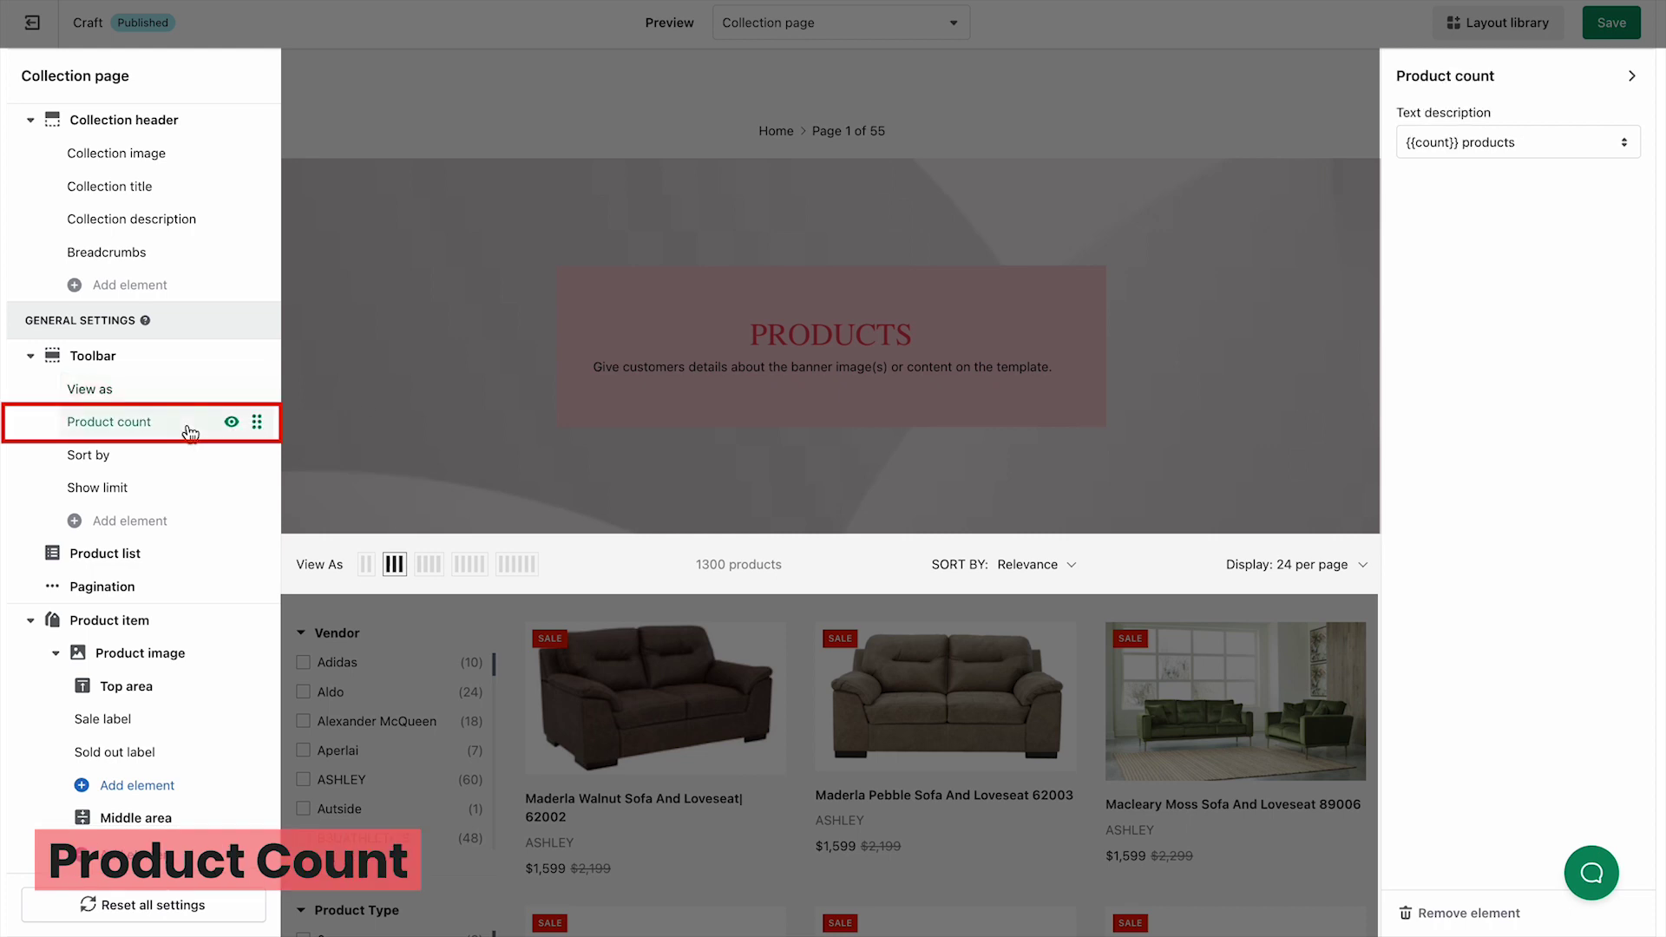
# - Set the product count text to 'Showing {{from}} - {{to}} of {{total}} products', review Sort by and Show limit, and save
pyautogui.click(1591, 142)
pyautogui.click(1558, 229)
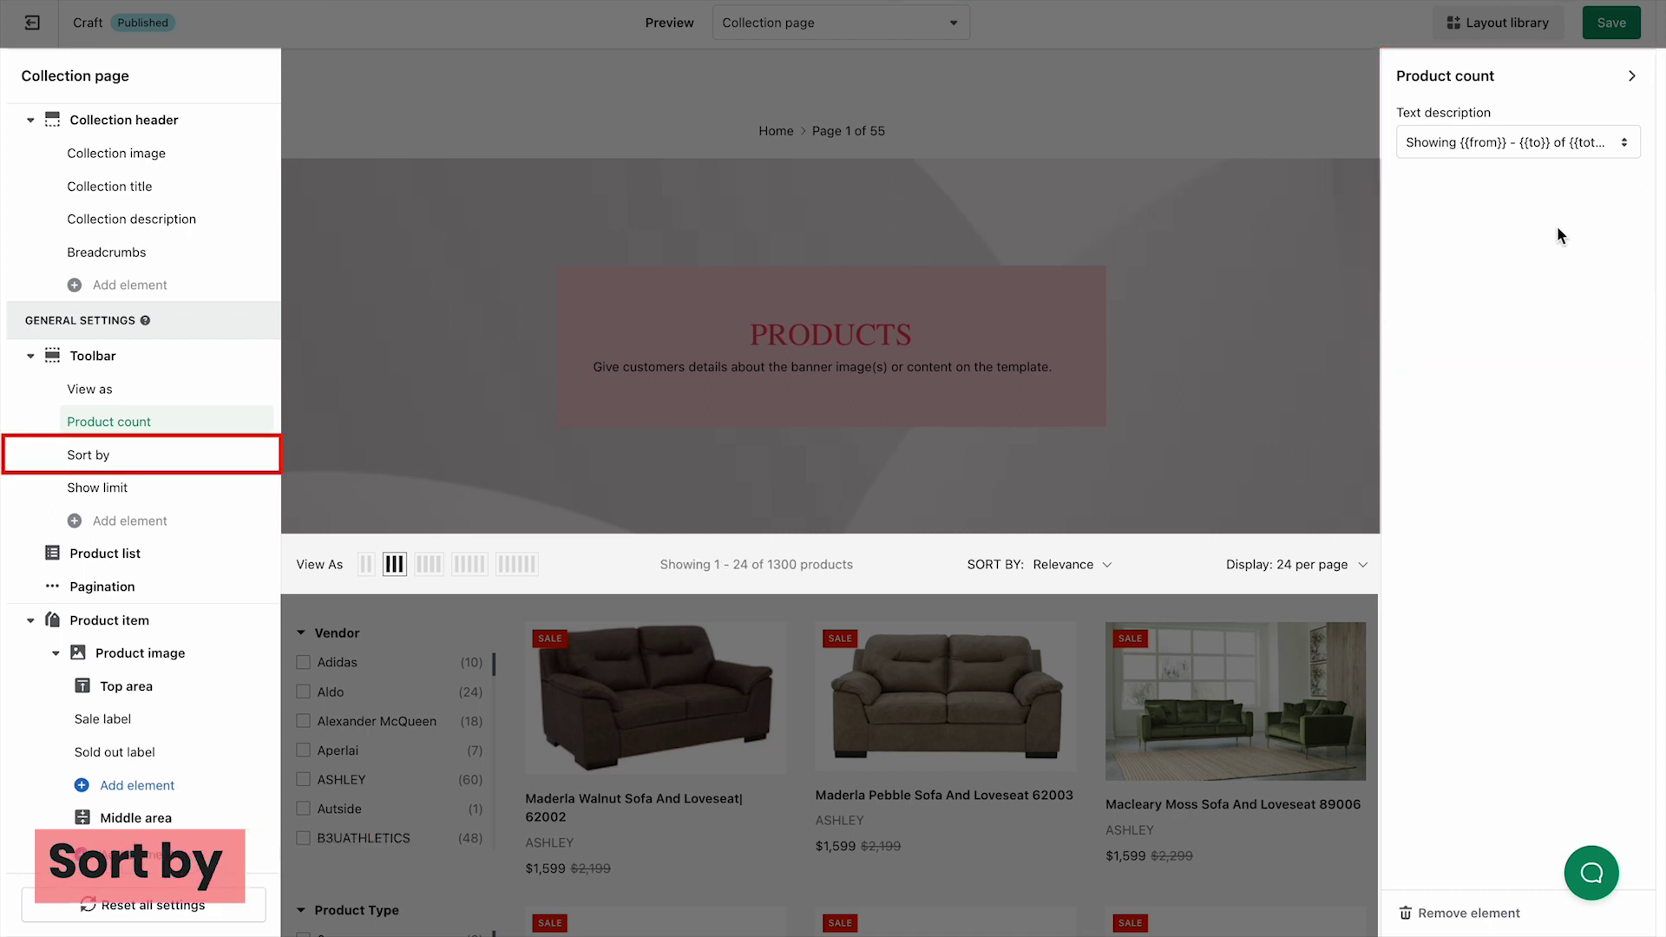
pyautogui.click(154, 459)
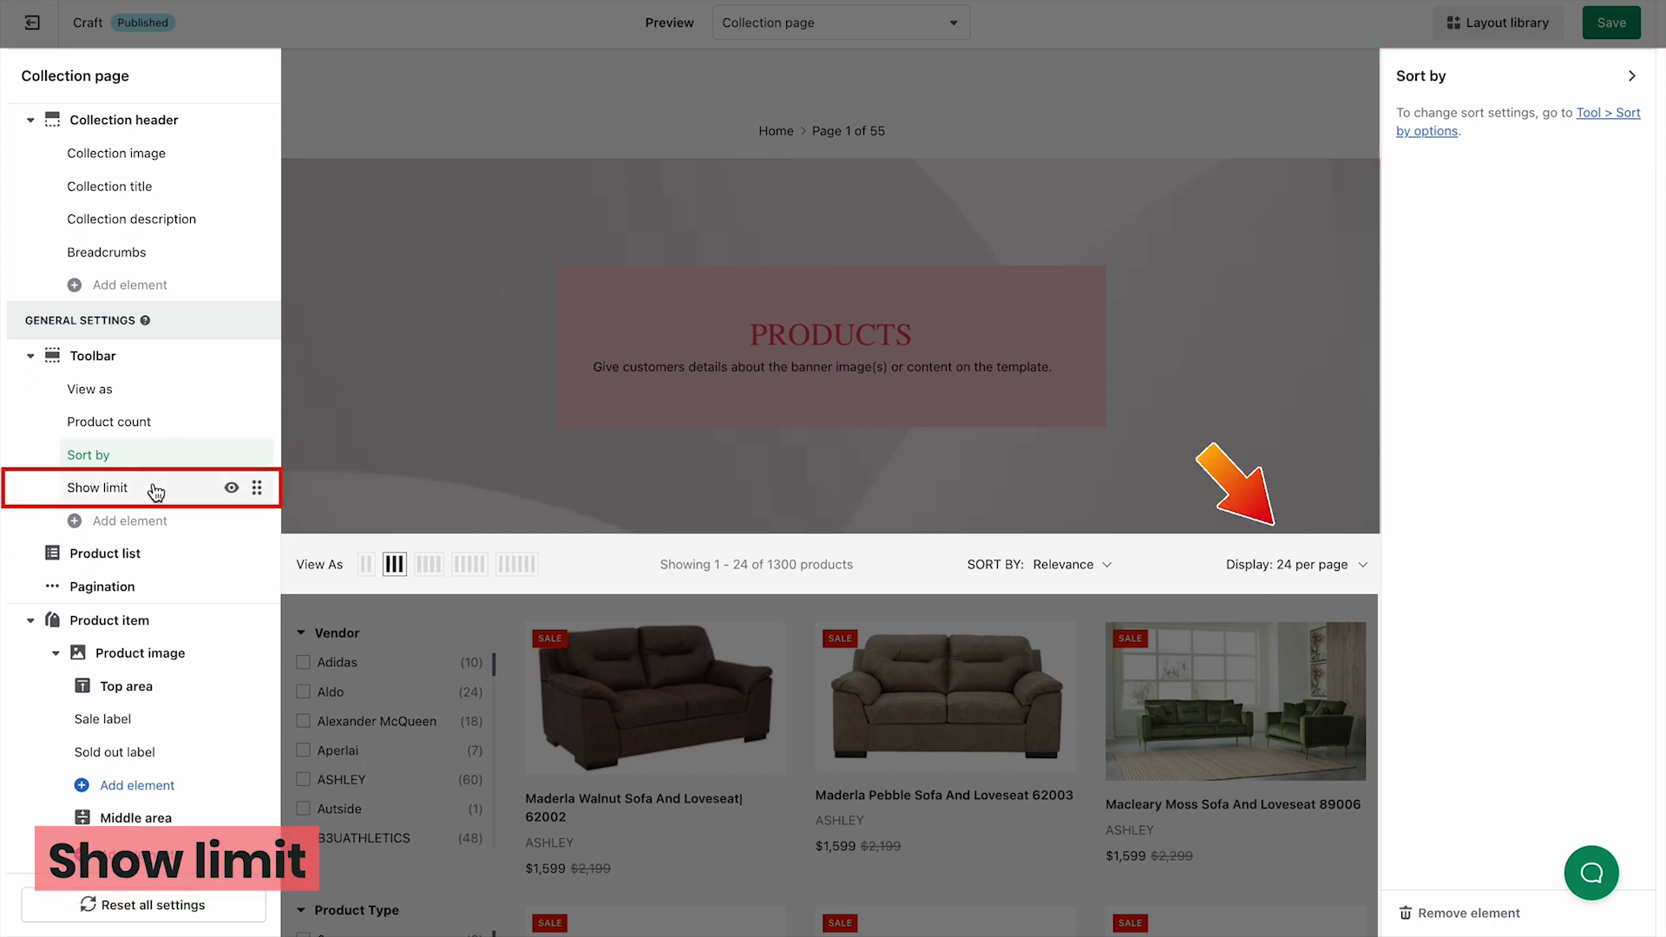
pyautogui.click(156, 491)
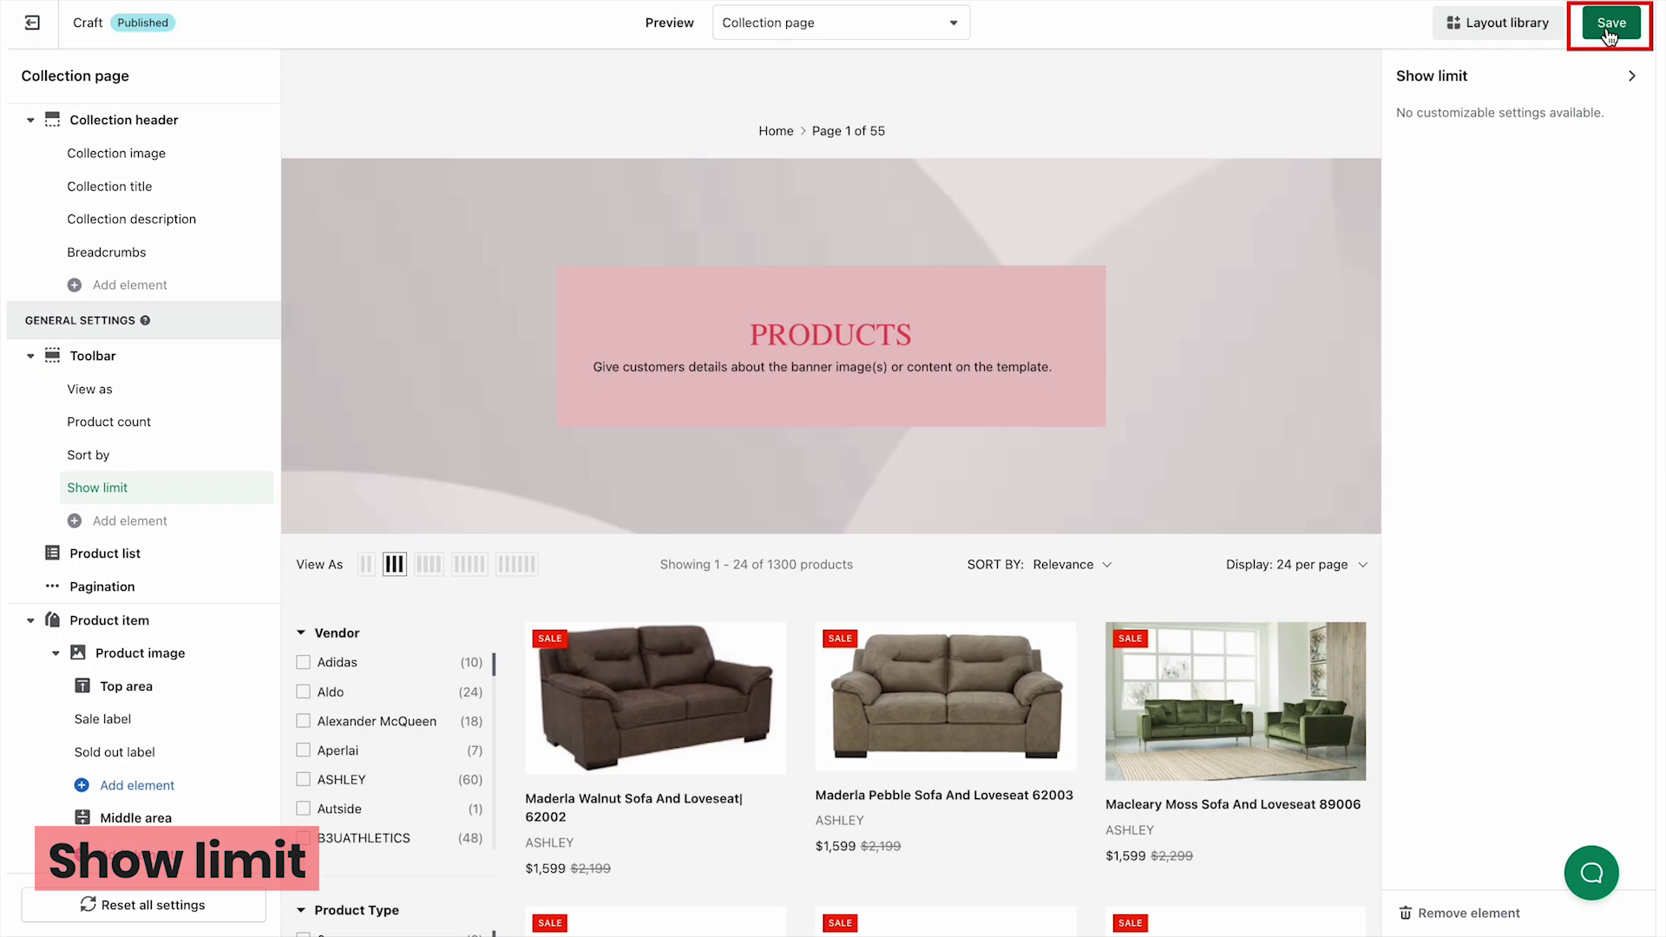
pyautogui.click(1610, 26)
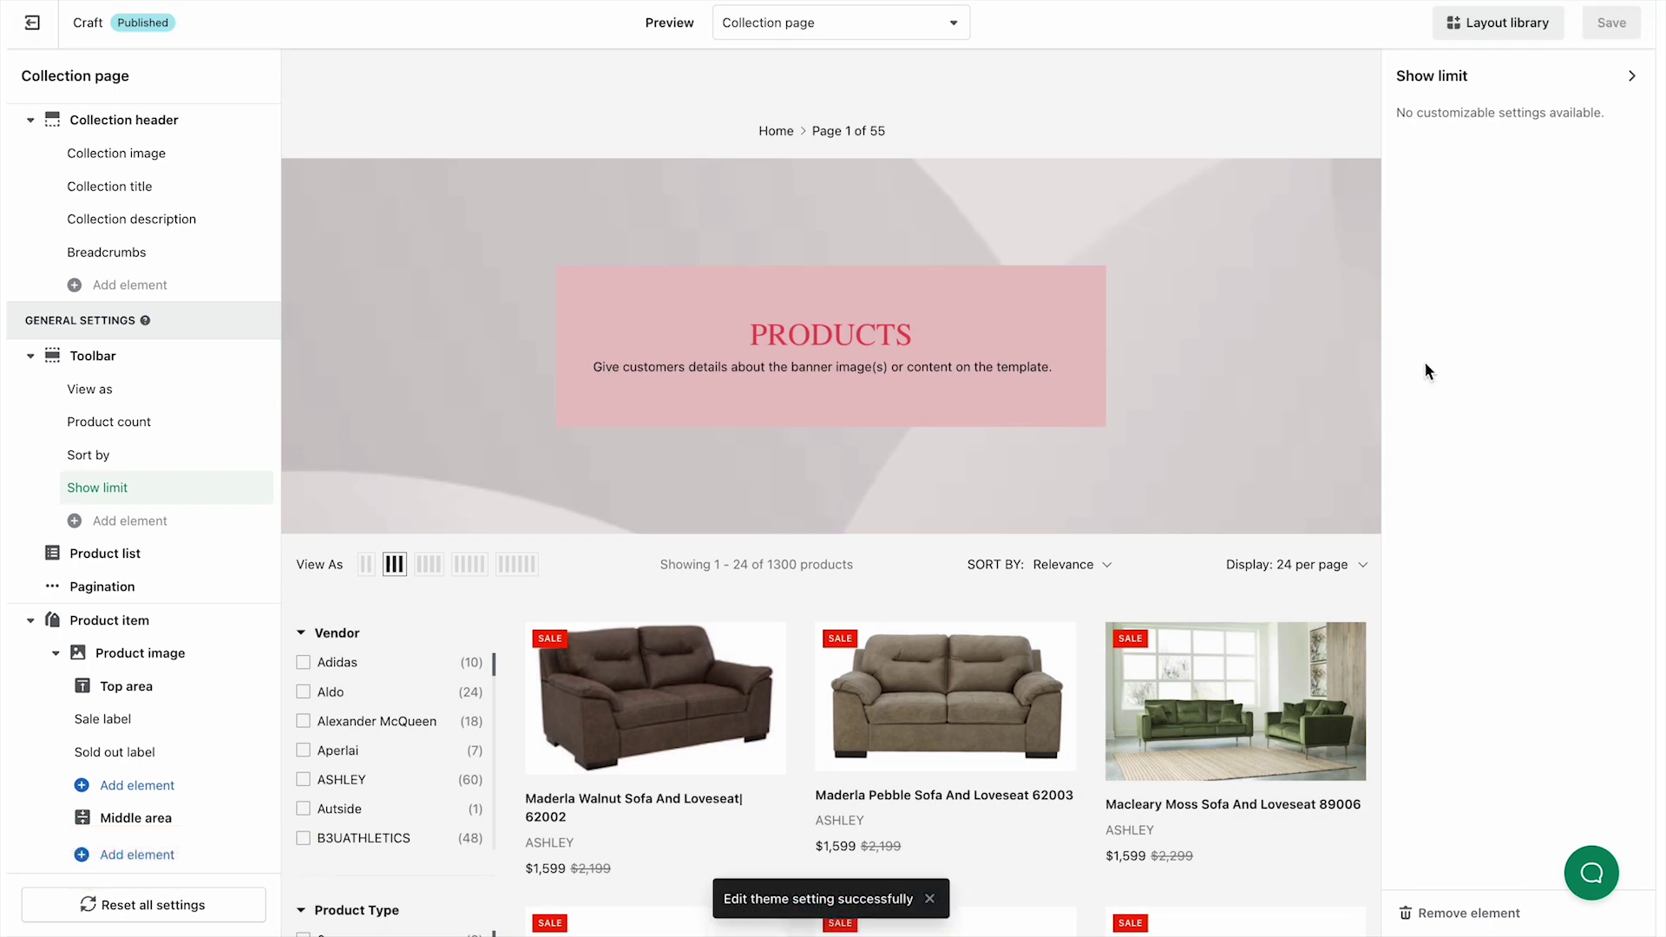
pyautogui.scroll(-1, 217, 485)
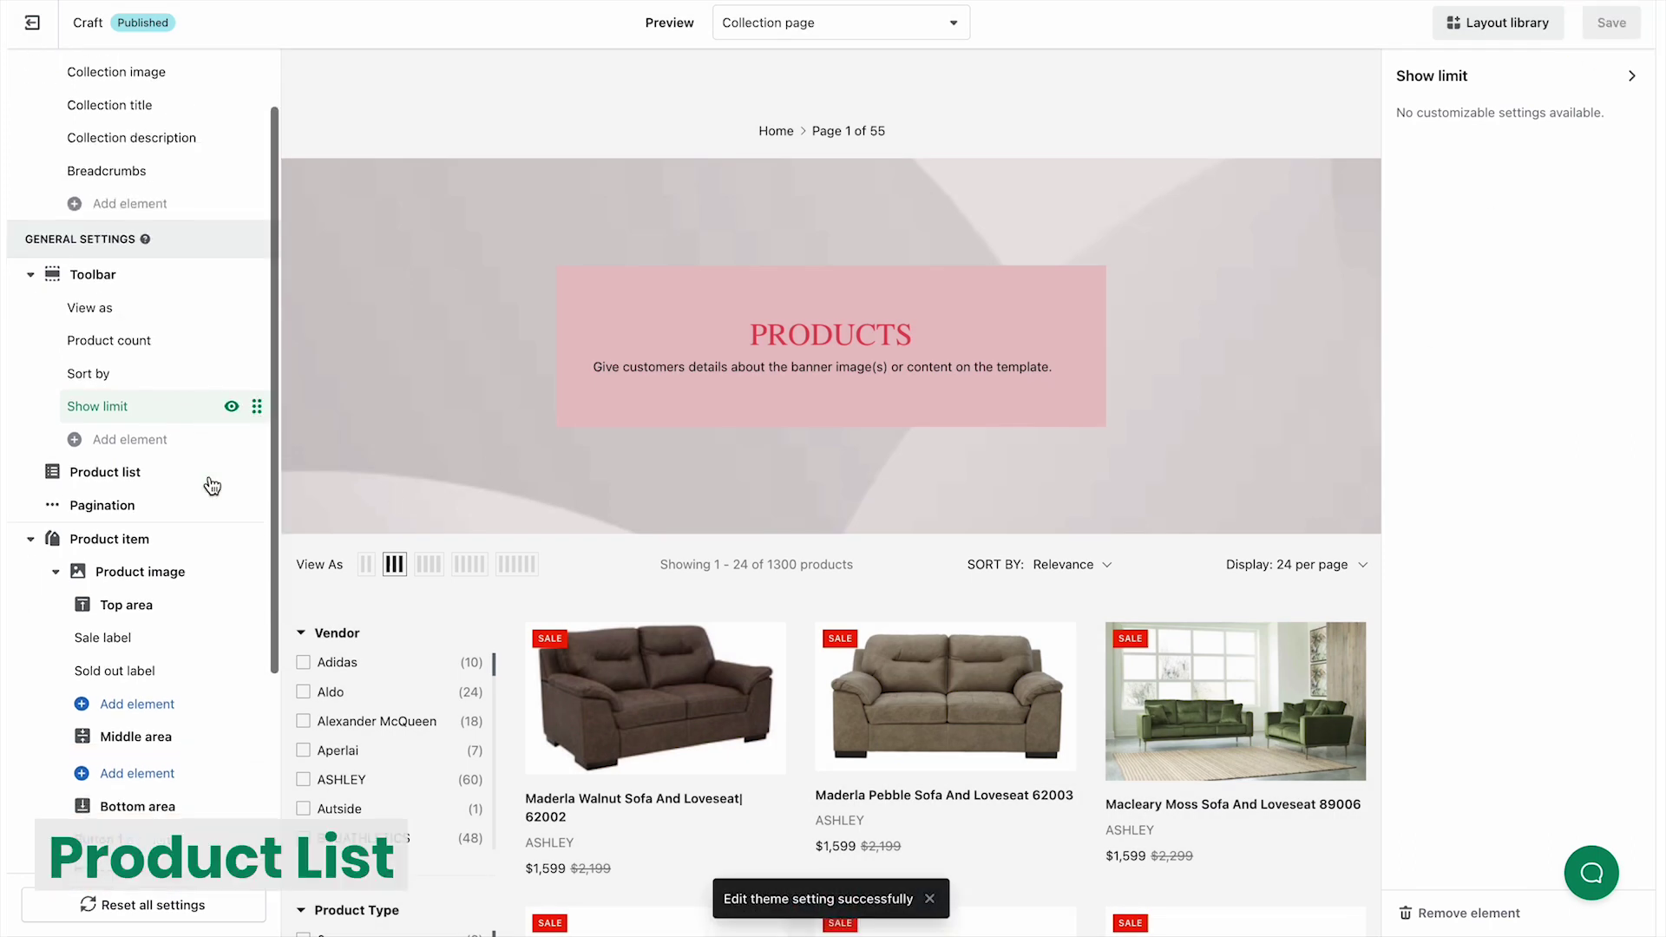
# - Set the product list to 37 per page, 4 per row on desktop, 2 on mobile, and save
pyautogui.click(161, 478)
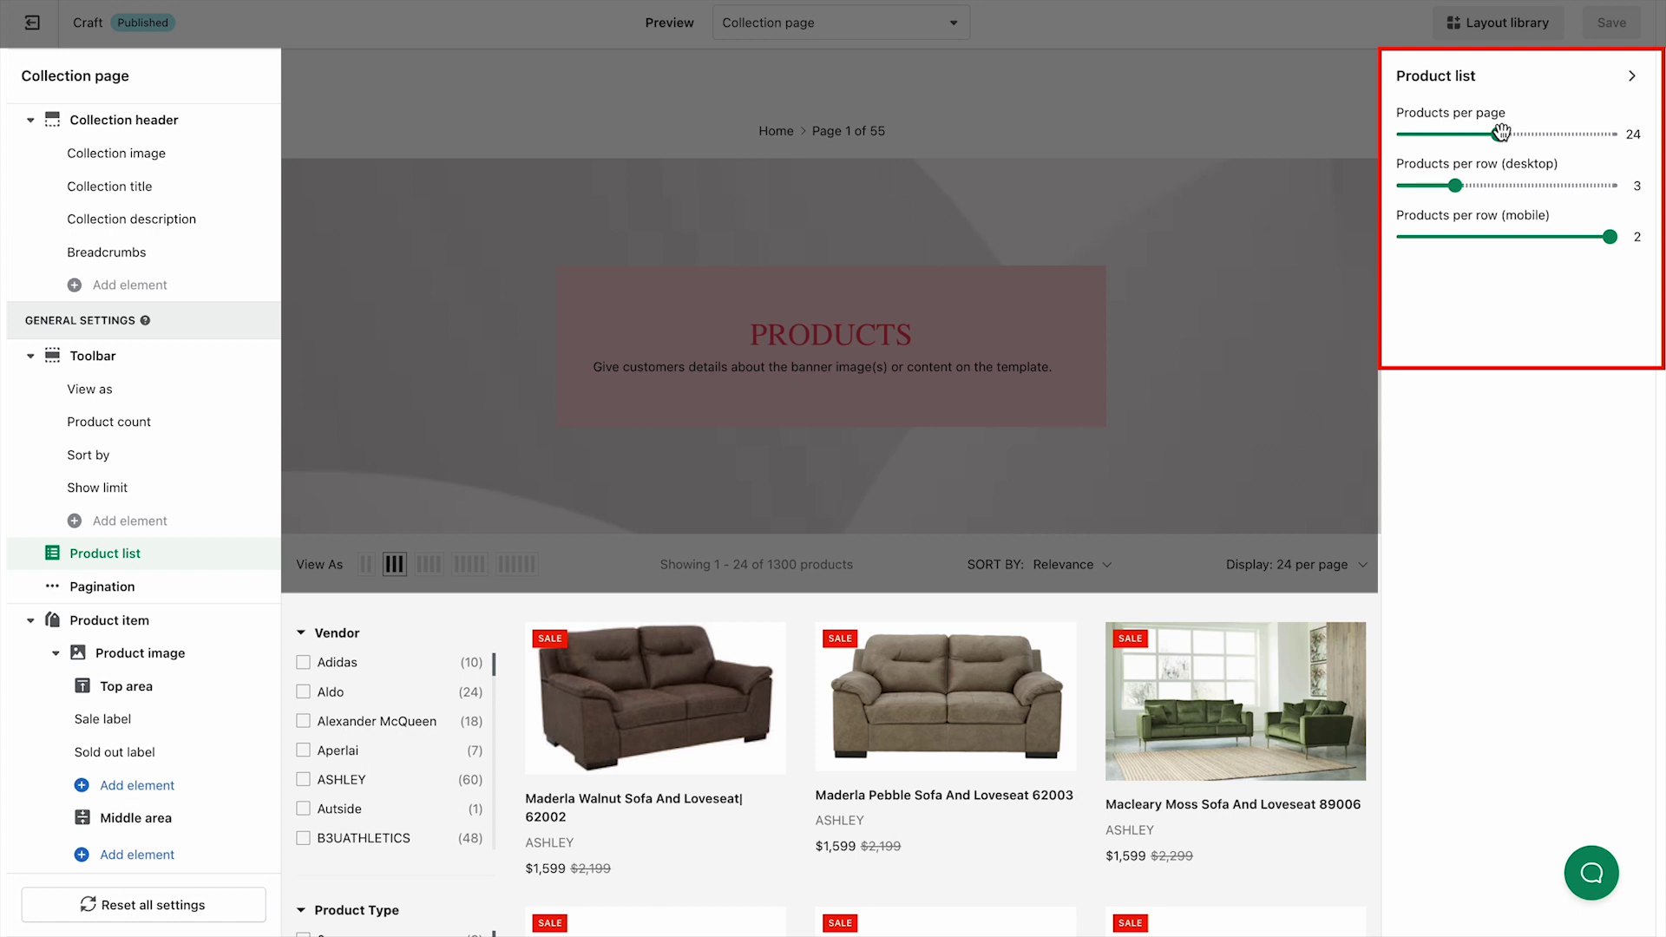
pyautogui.moveTo(1497, 135); pyautogui.dragTo(1554, 135)
pyautogui.click(1486, 187)
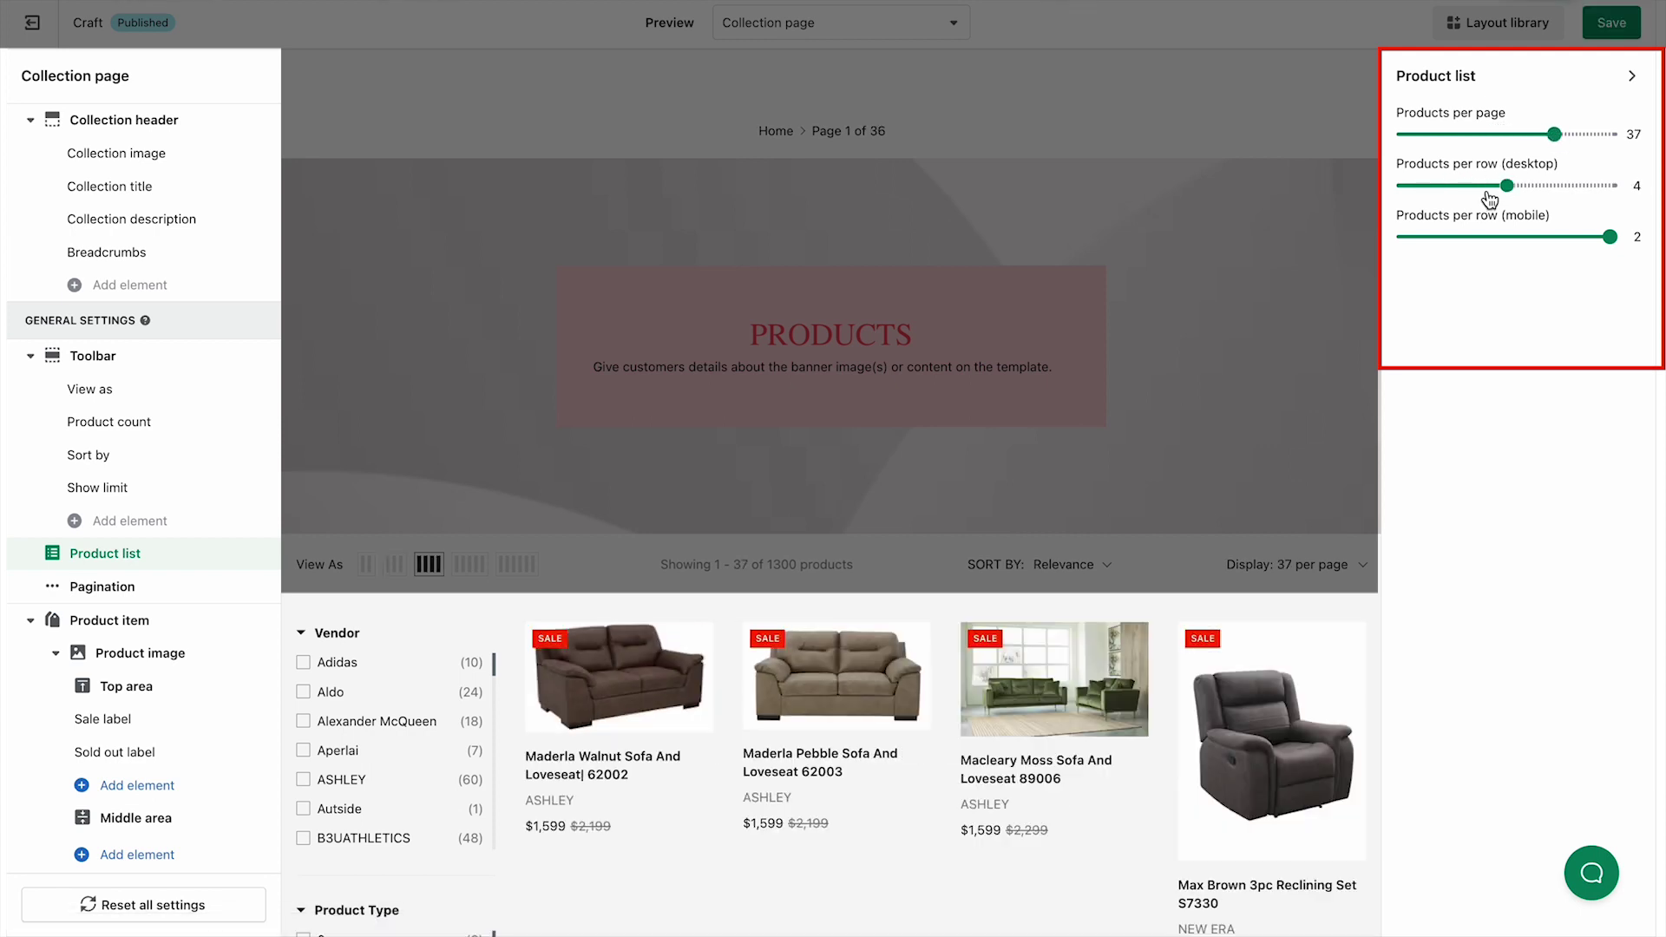
pyautogui.moveTo(1609, 236); pyautogui.dragTo(1642, 258)
pyautogui.click(1612, 22)
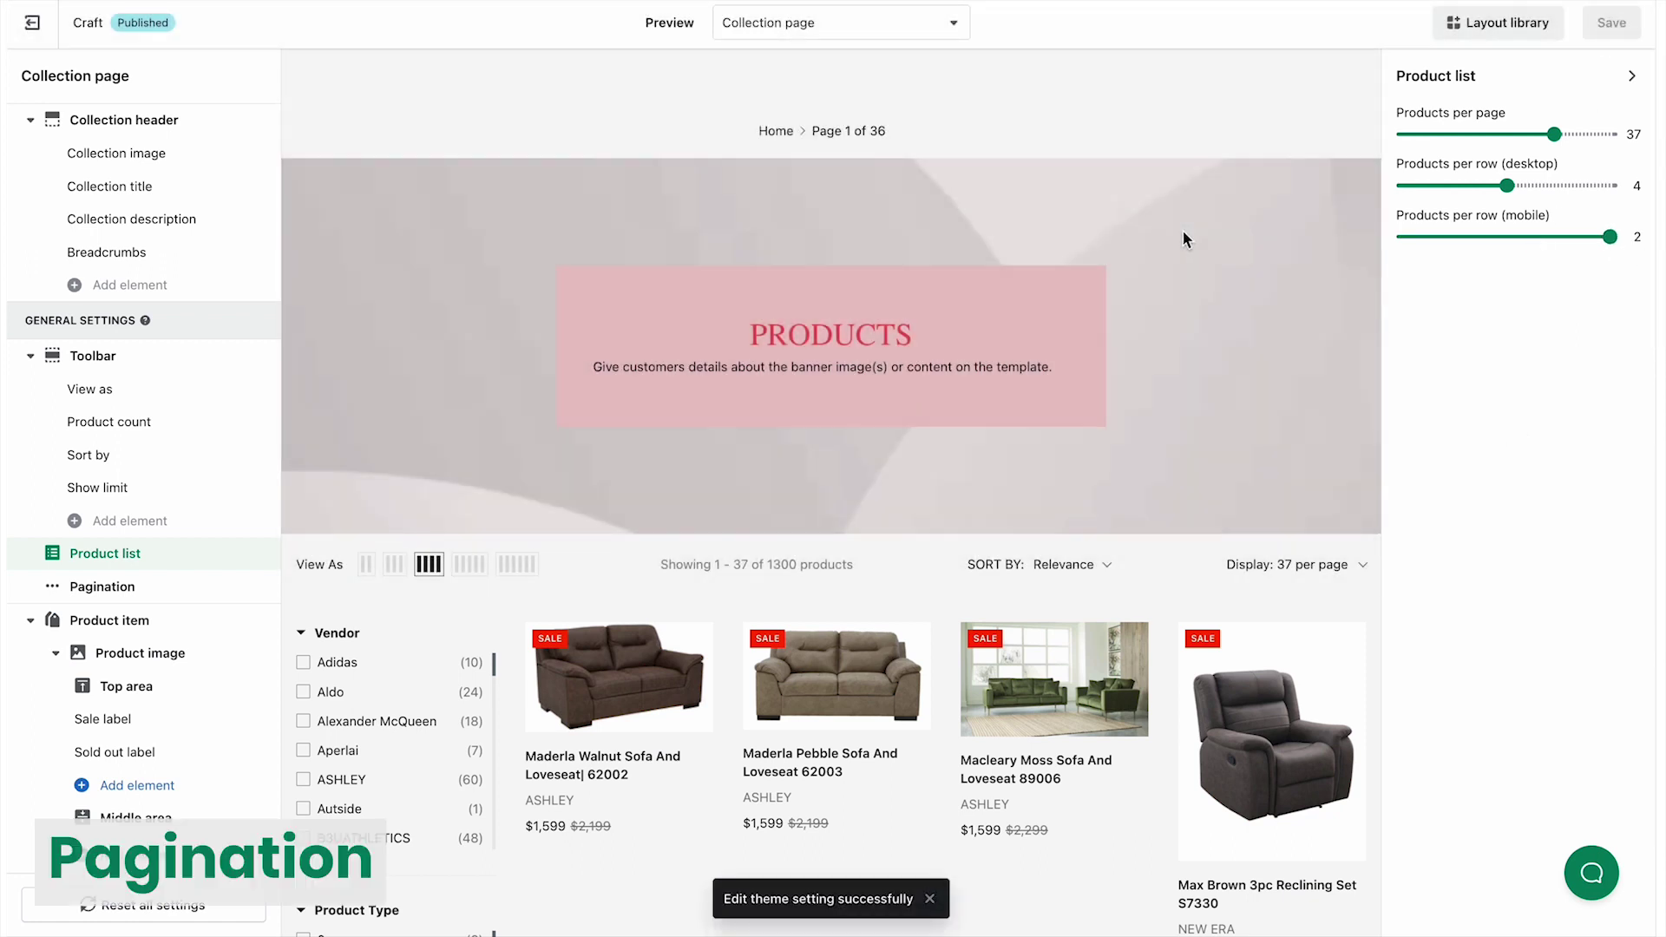
pyautogui.click(134, 592)
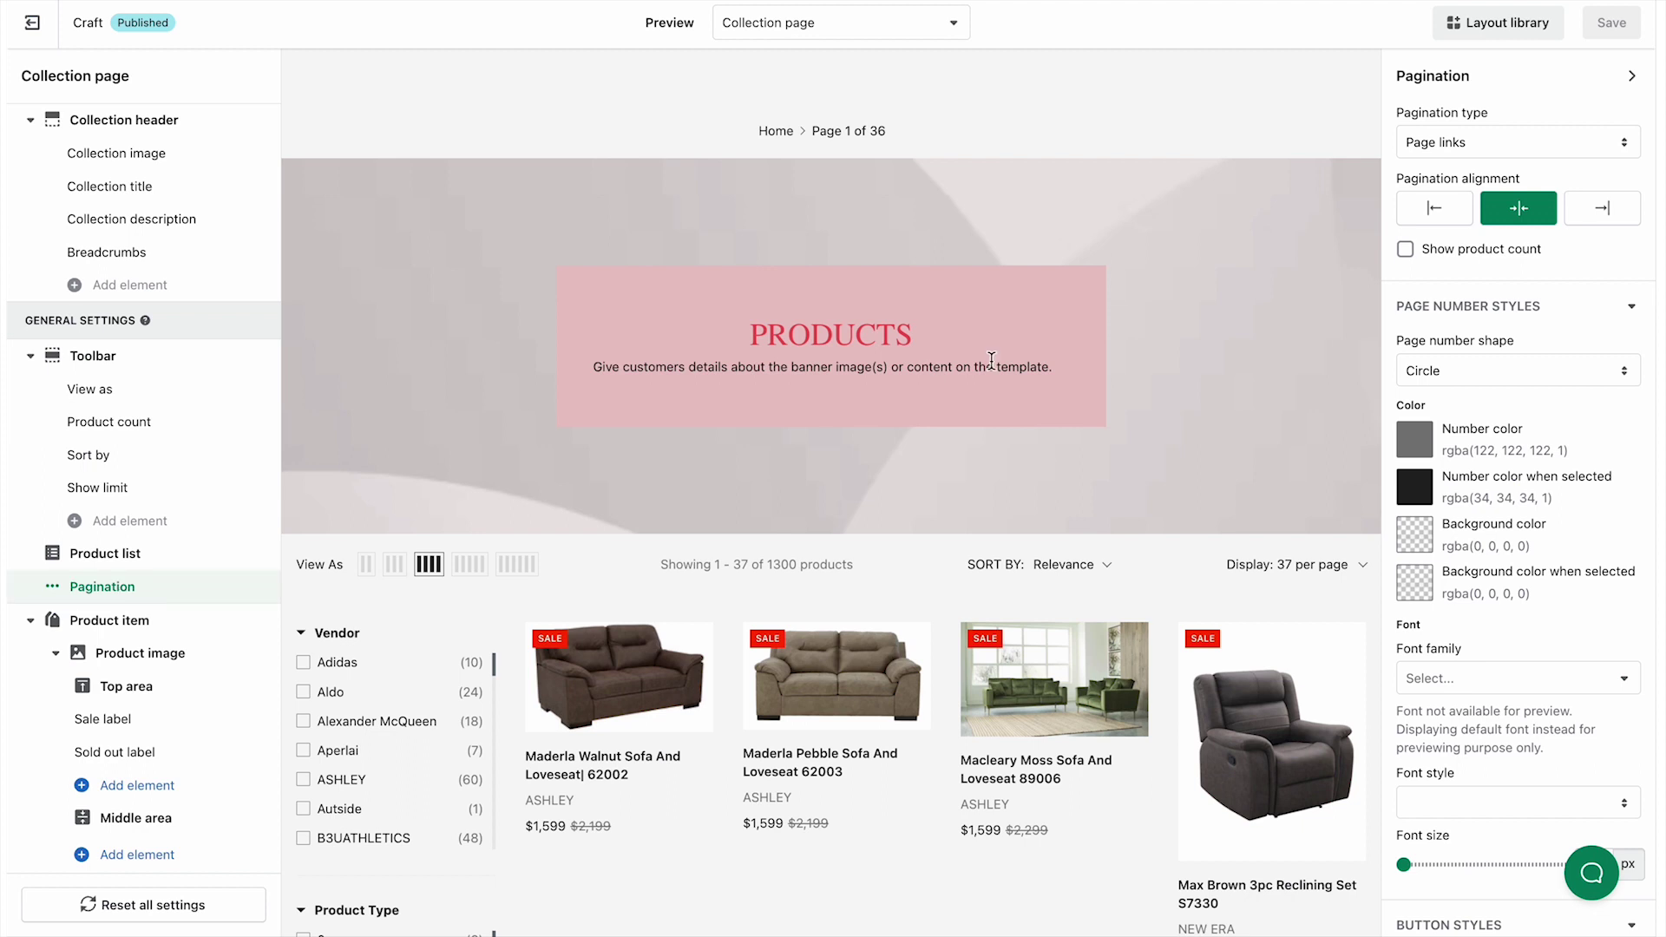
# - Keep Page links pagination and scroll the preview to review it
pyautogui.click(1560, 141)
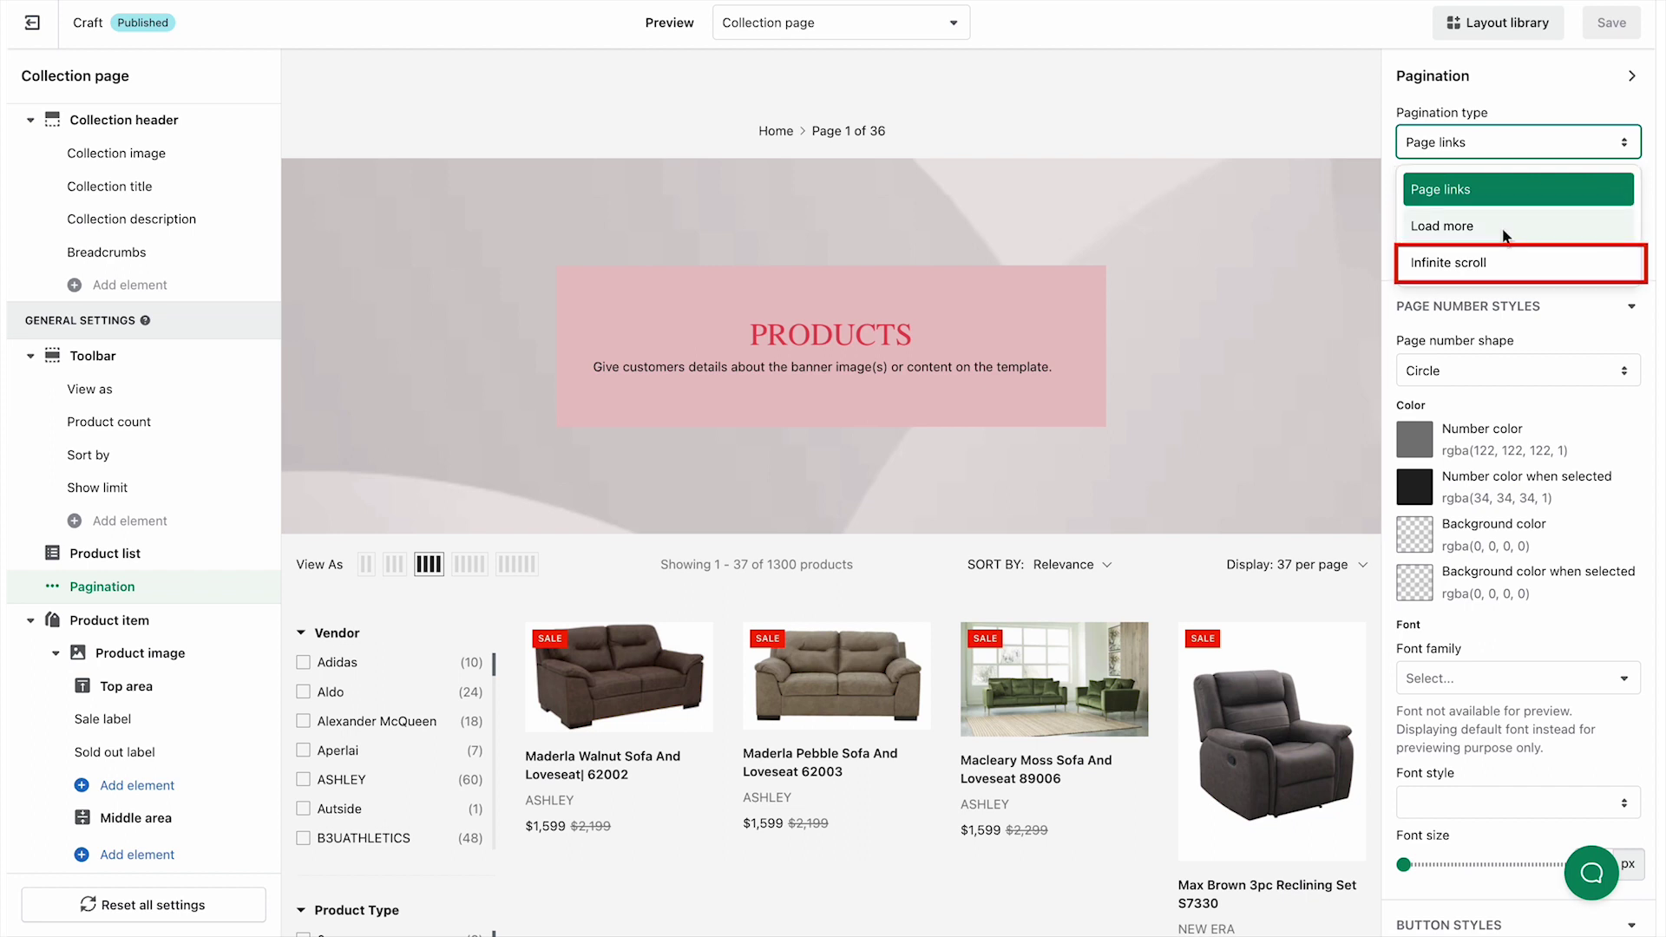
pyautogui.click(1558, 99)
pyautogui.scroll(-1, 1192, 403)
pyautogui.scroll(-20, 1195, 408)
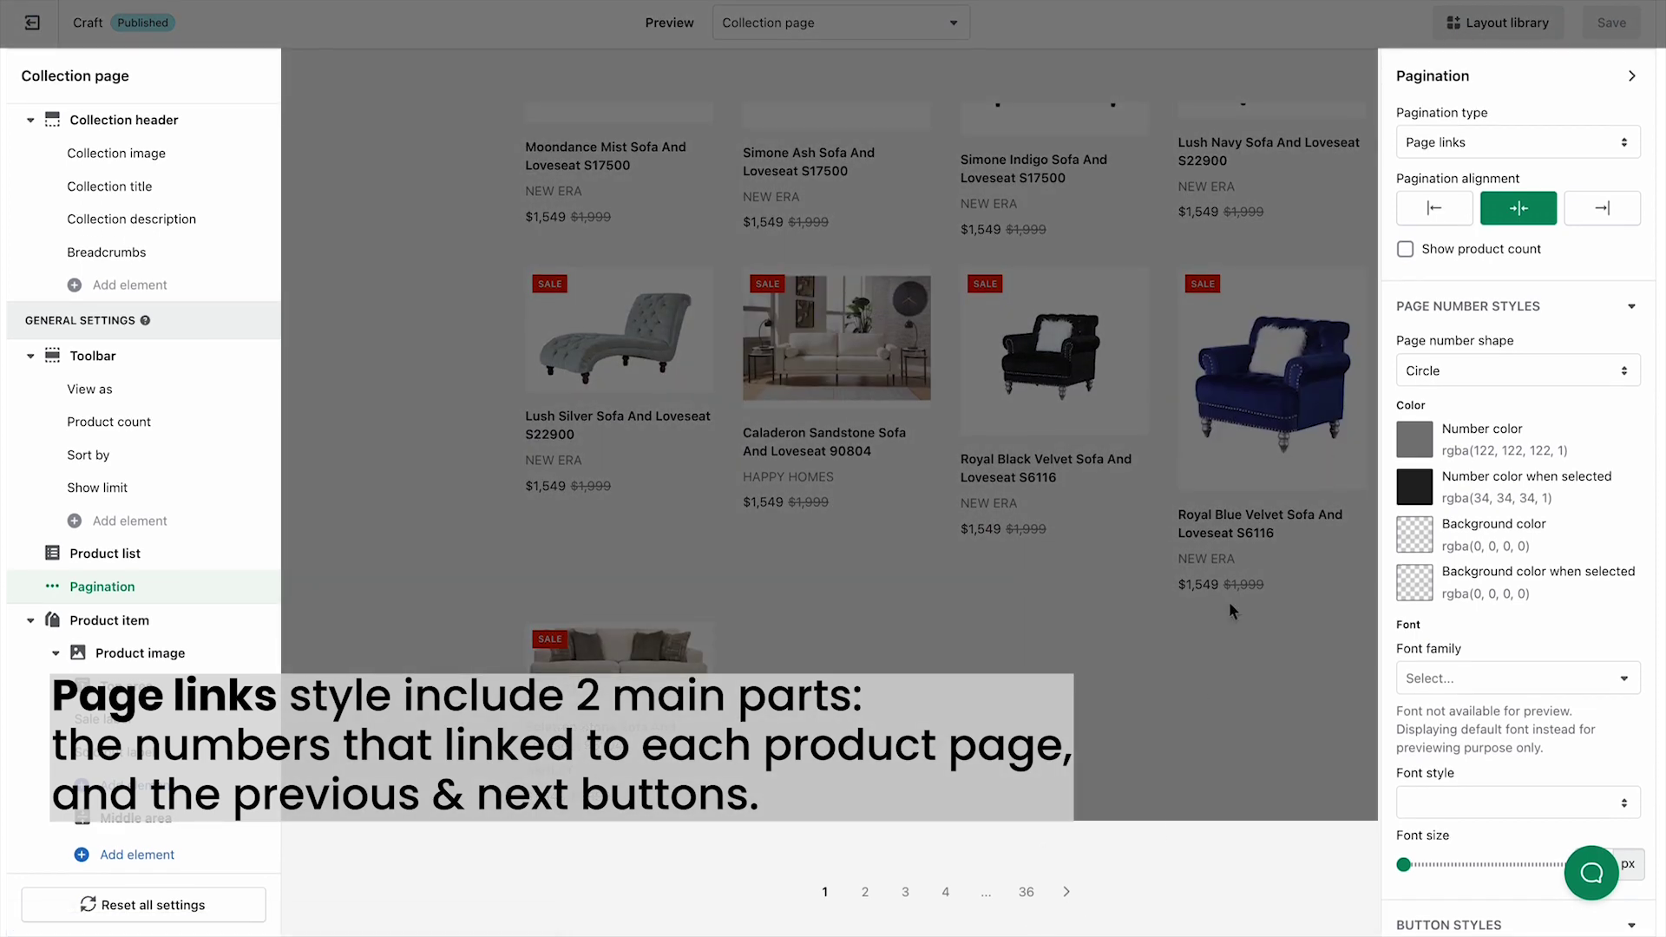
# - Try Load more, then Infinite scroll pagination, scrolling the preview to check loading
pyautogui.click(1565, 144)
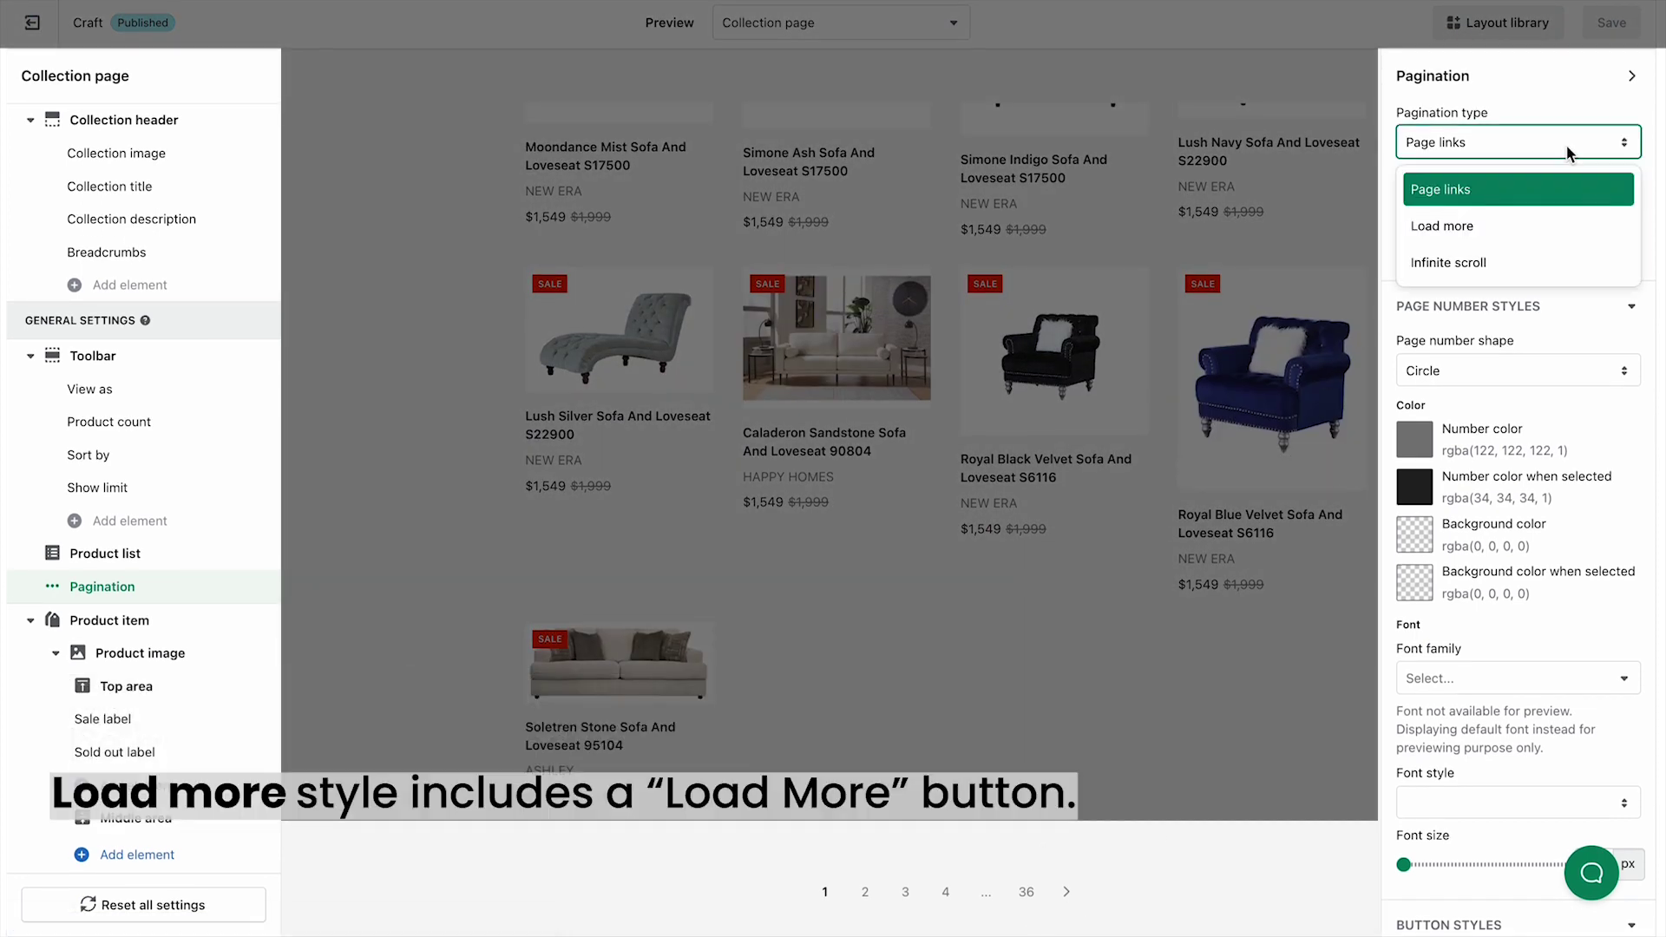
pyautogui.click(1517, 225)
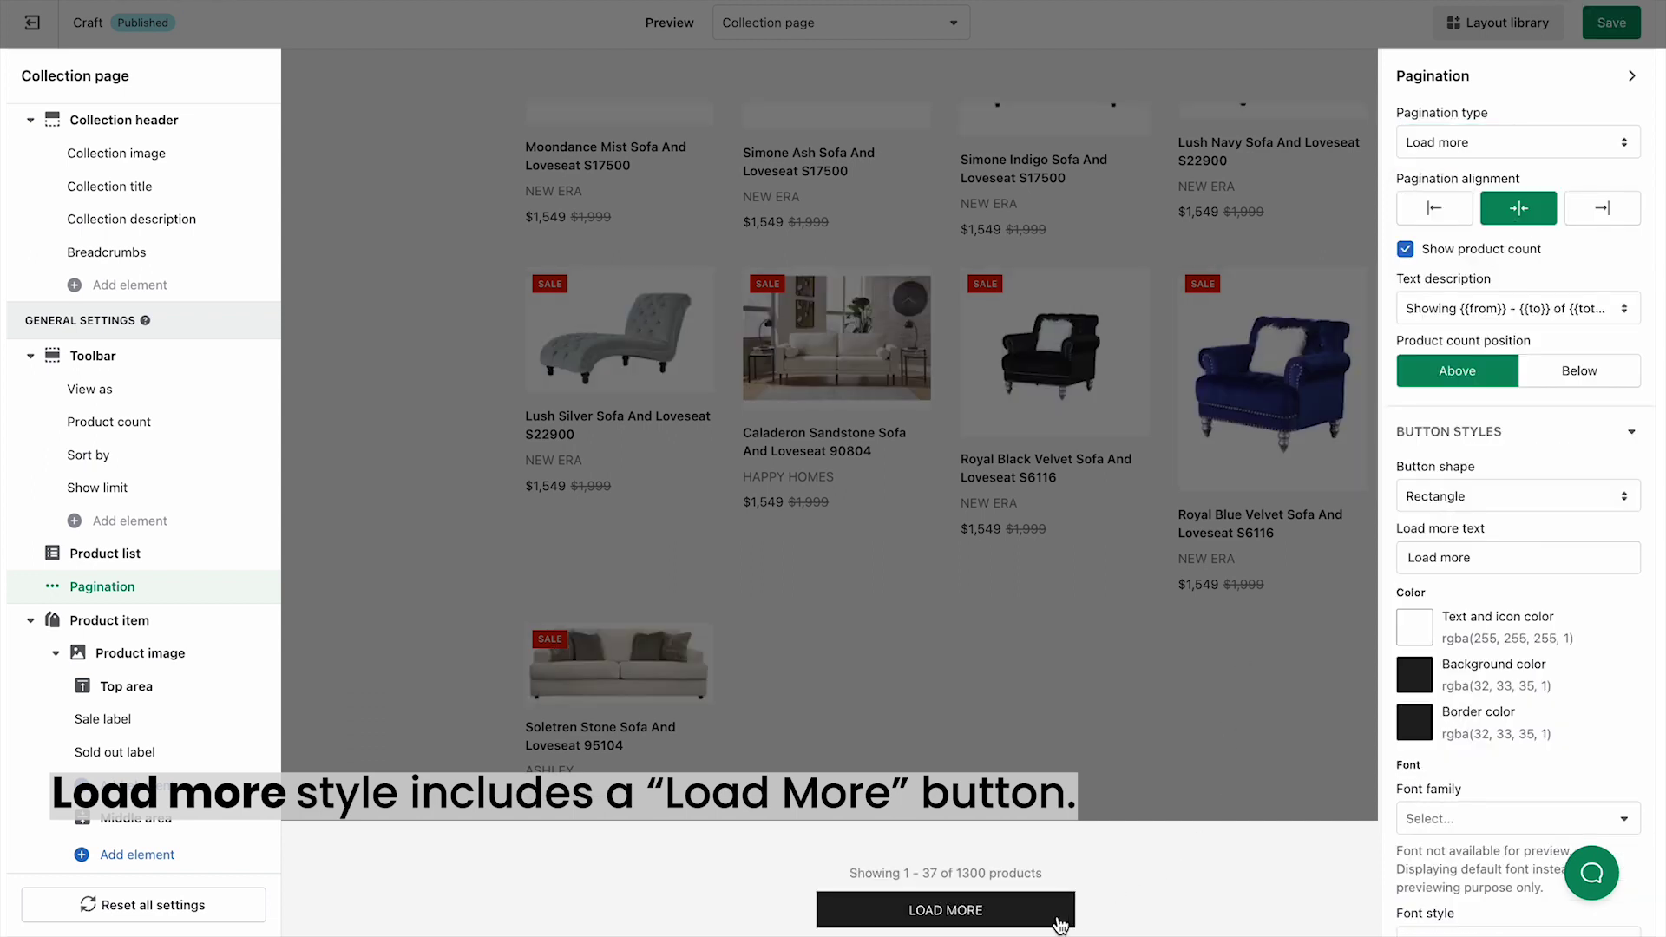
pyautogui.click(1553, 138)
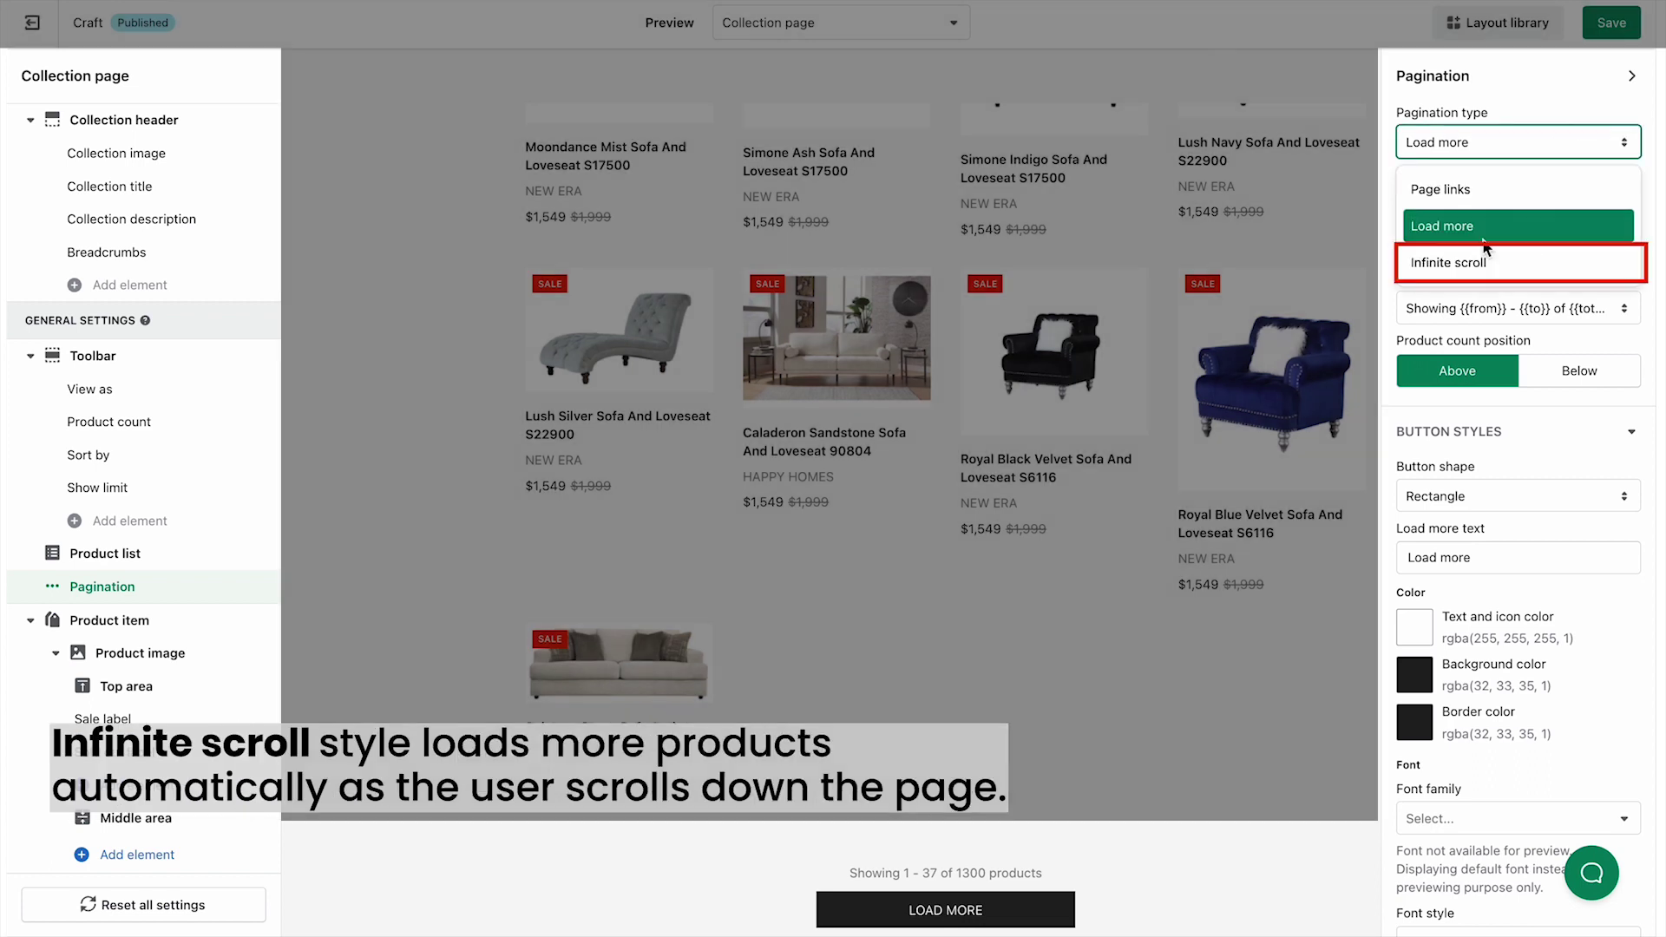
pyautogui.click(1480, 255)
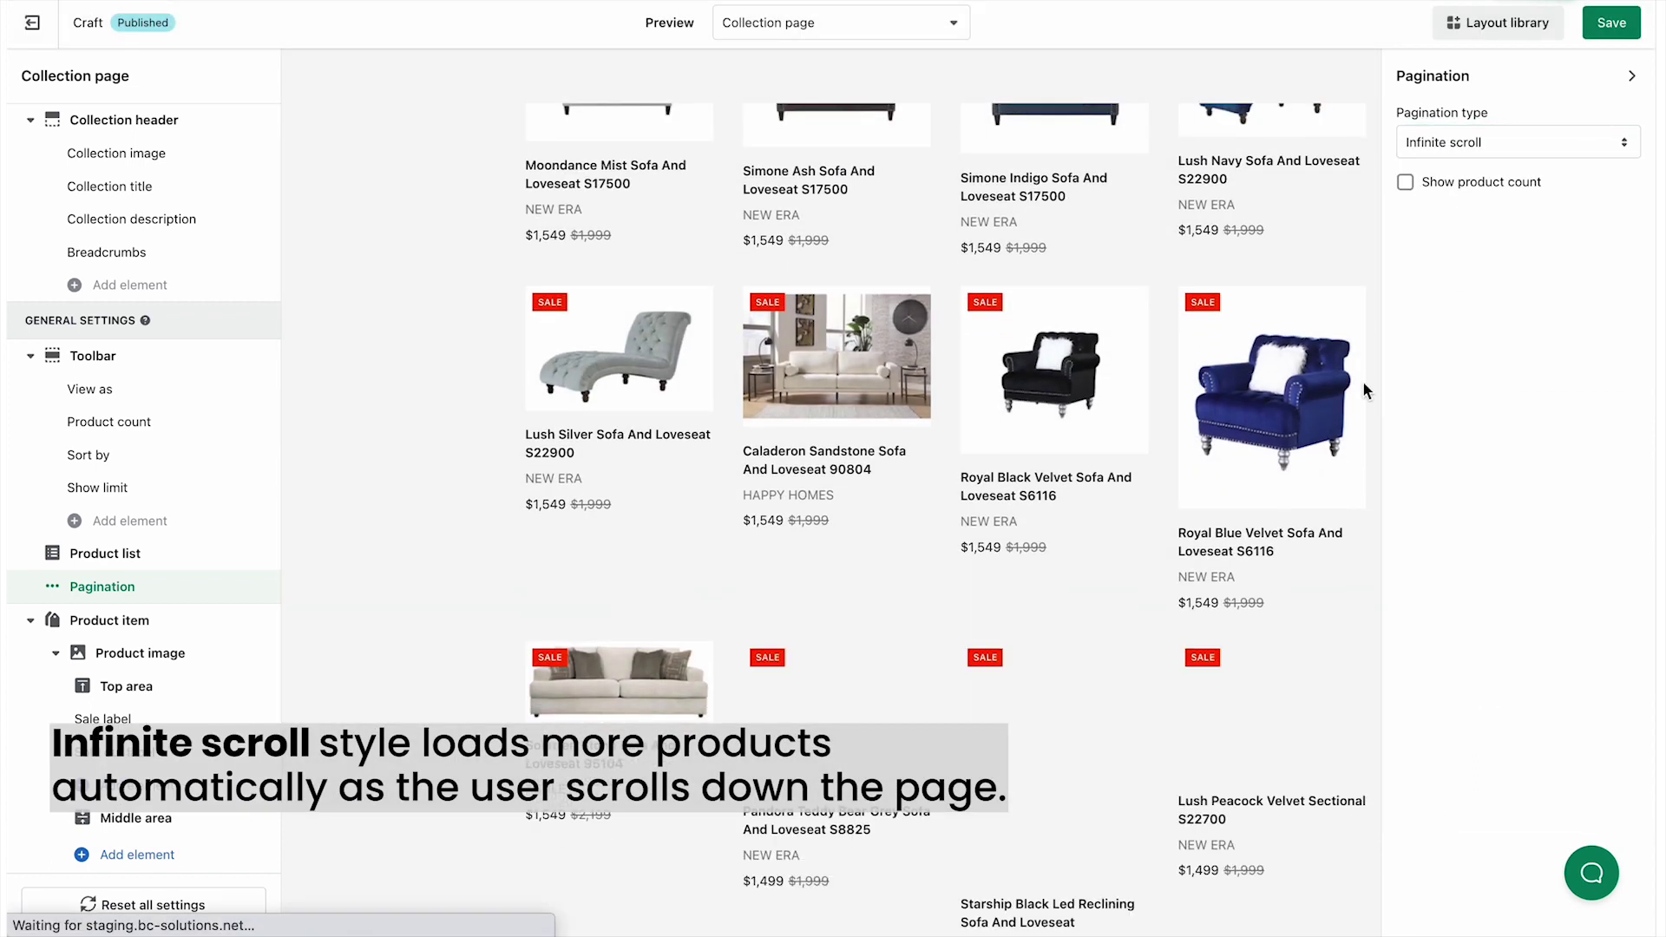
pyautogui.scroll(-15, 1113, 475)
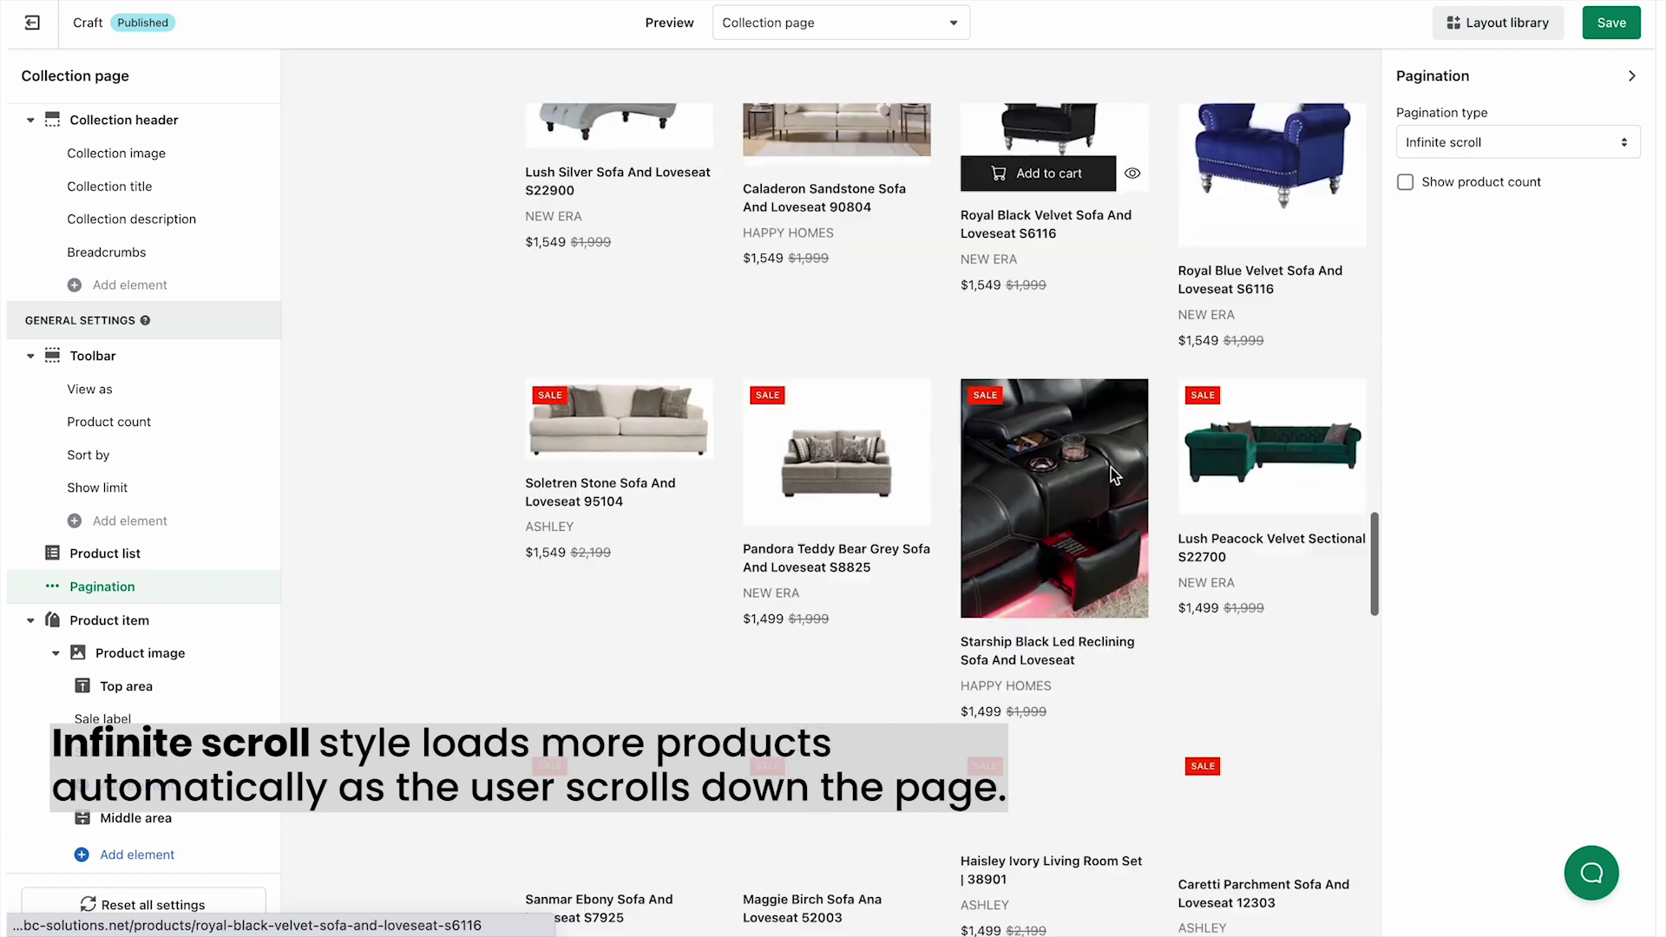
pyautogui.scroll(-3, 1109, 473)
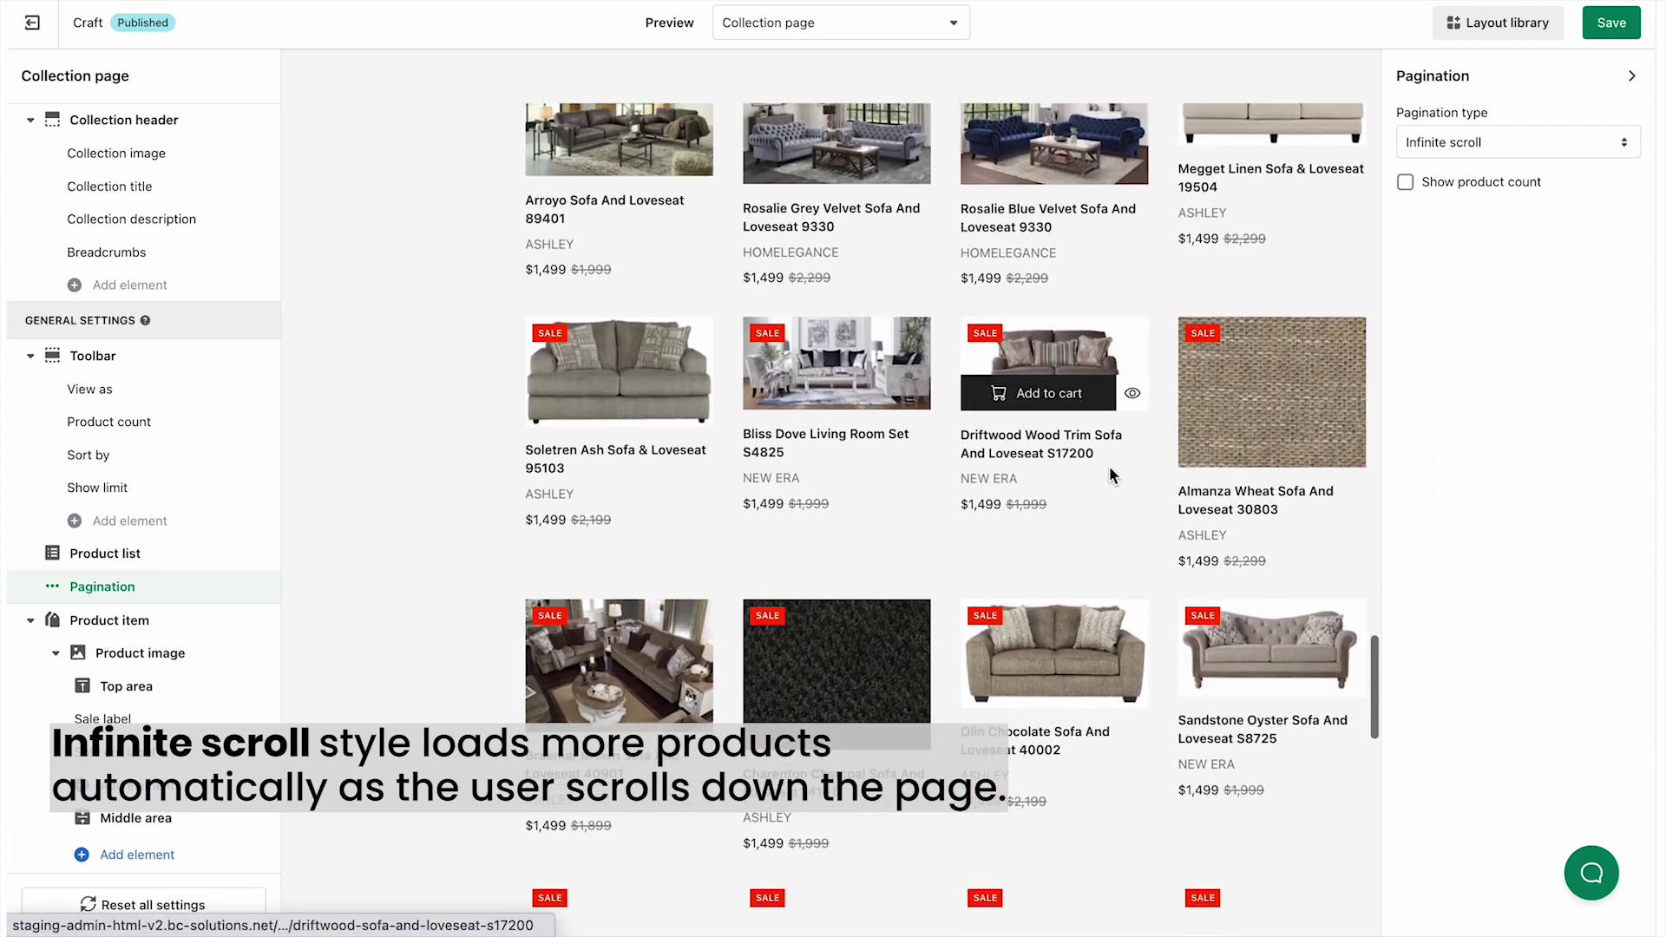
pyautogui.scroll(8, 1108, 473)
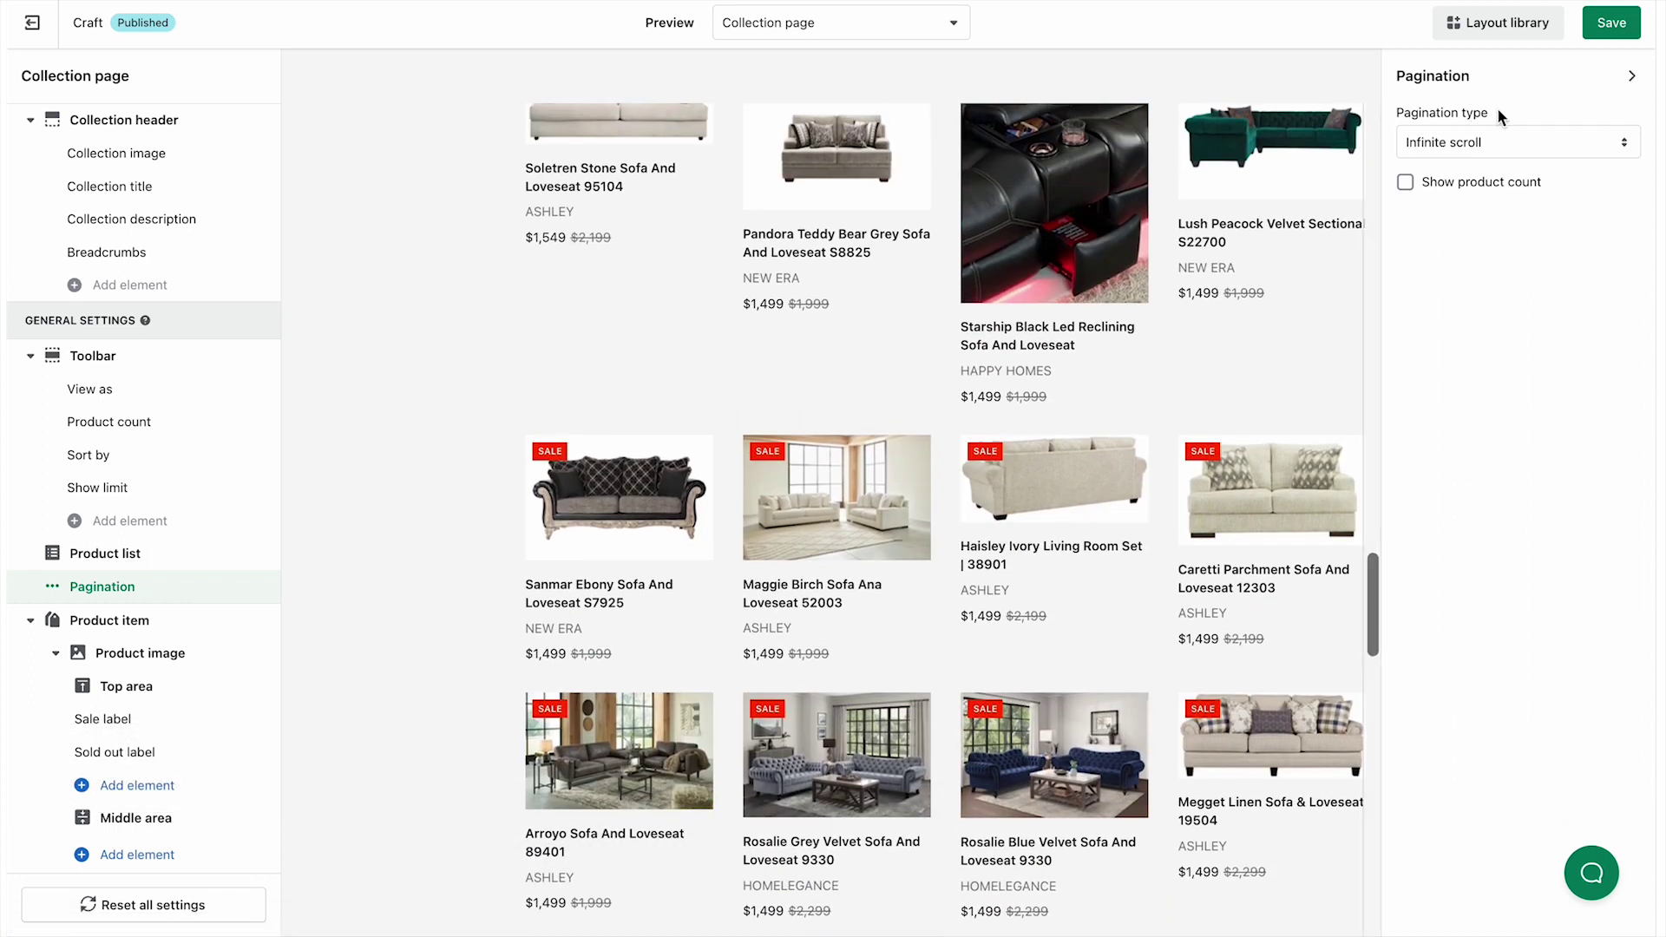
pyautogui.click(1559, 139)
# - Restore centred Page links pagination with the default Showing product count placed below the numbers
pyautogui.click(1522, 188)
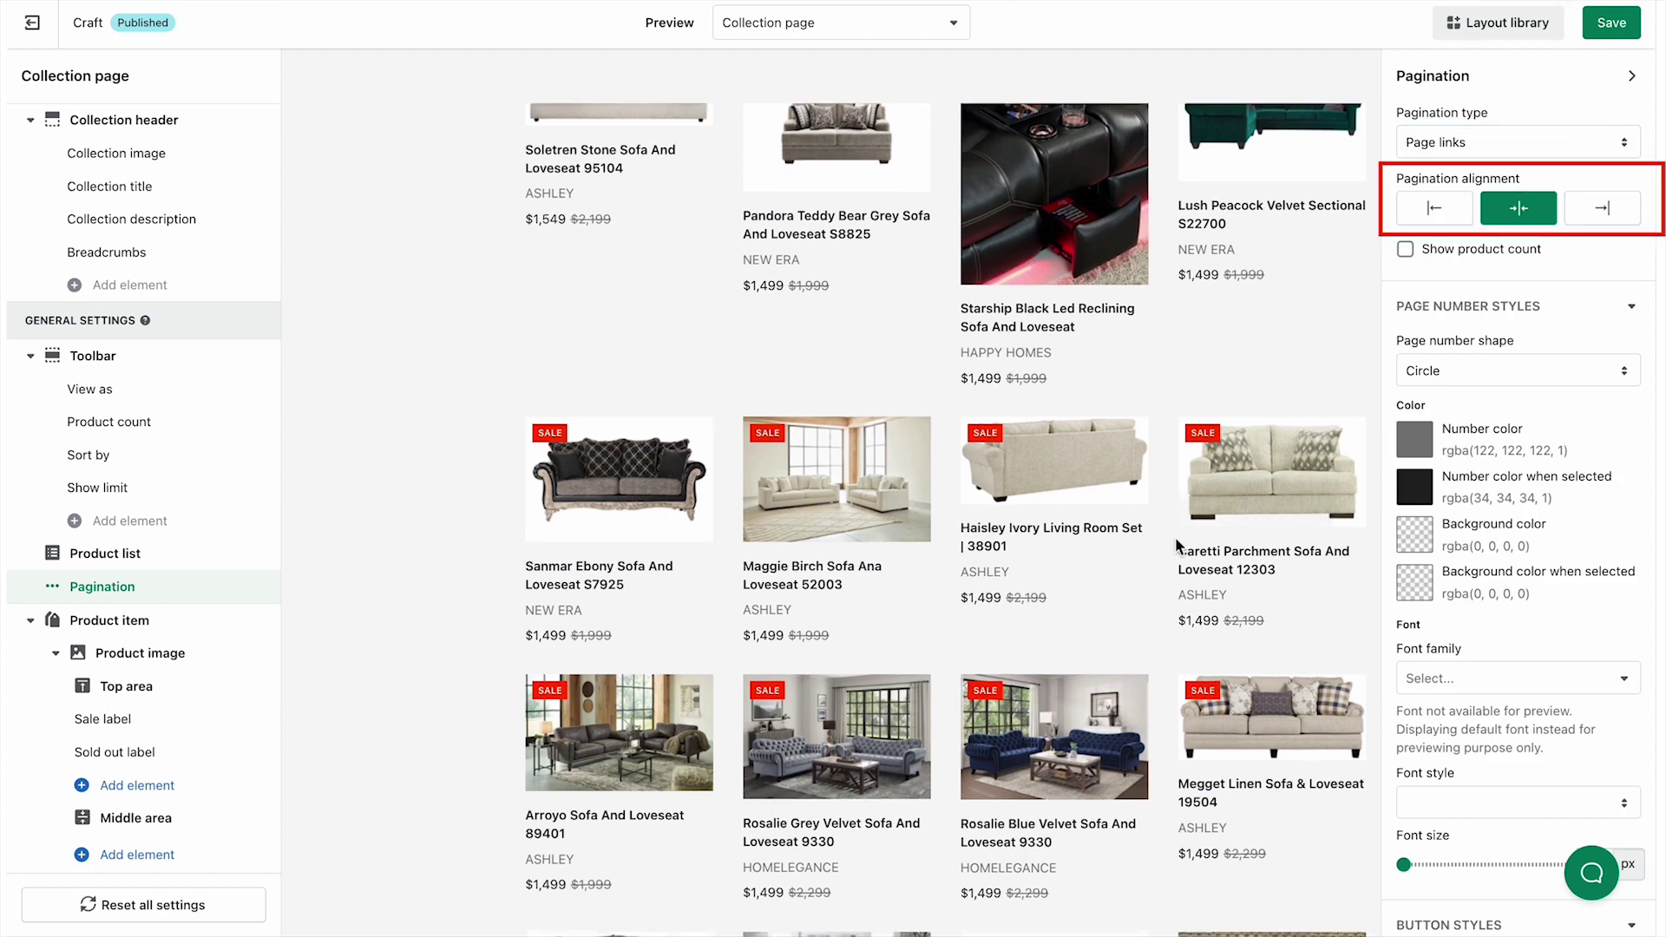
pyautogui.scroll(-10, 1175, 538)
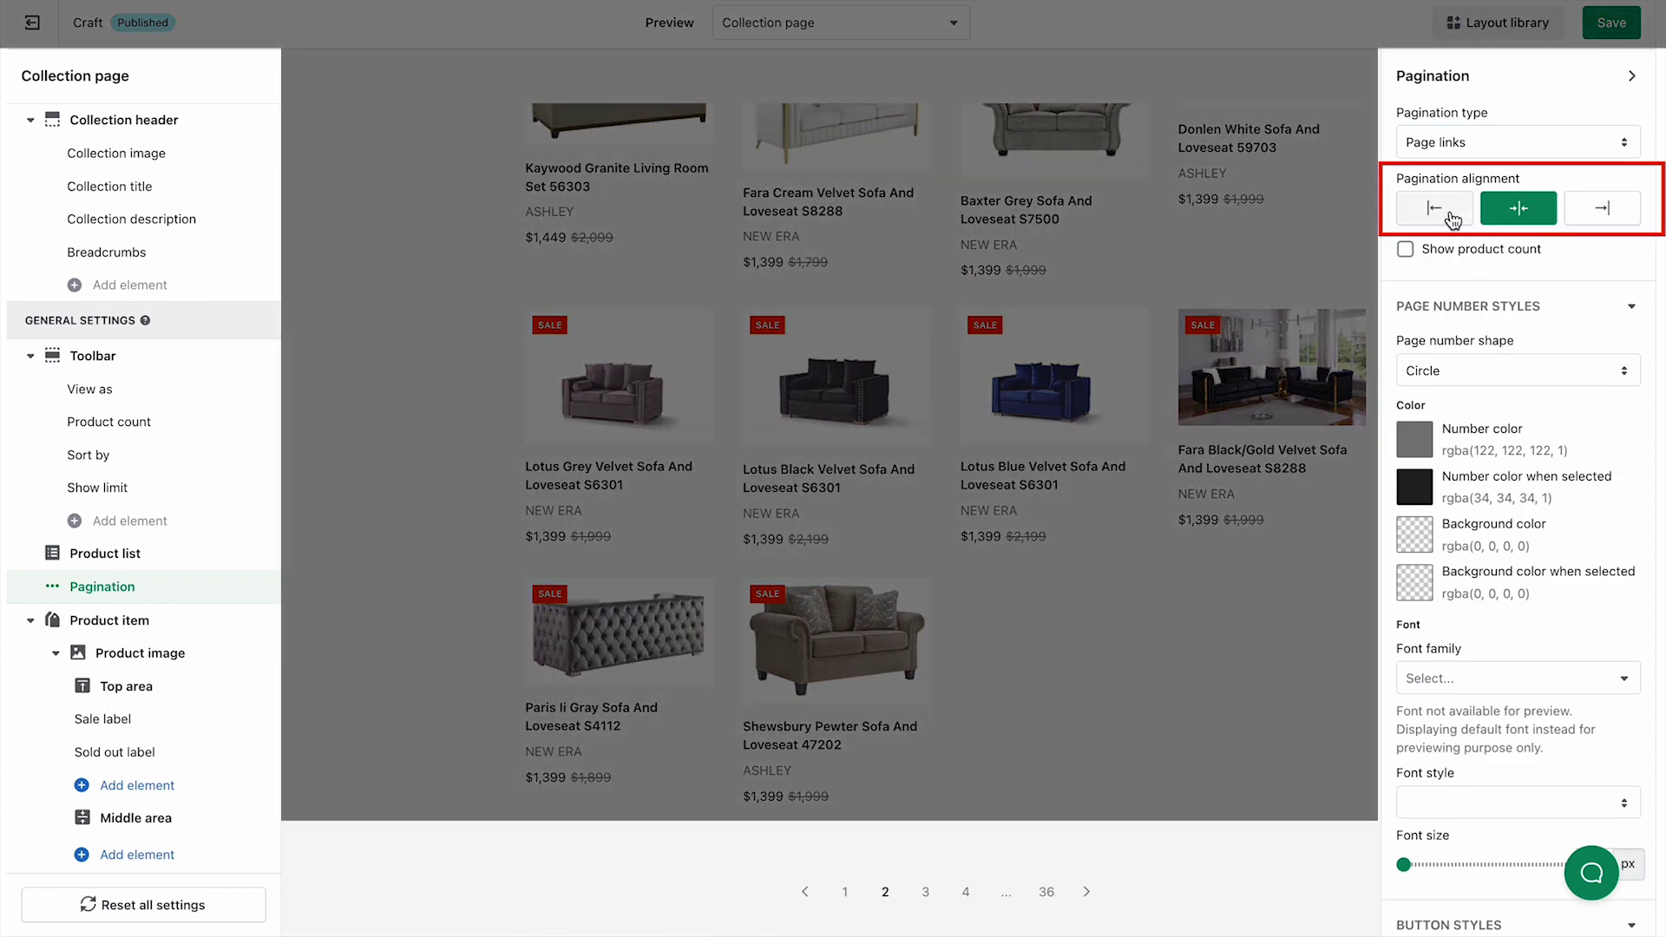
pyautogui.click(1449, 214)
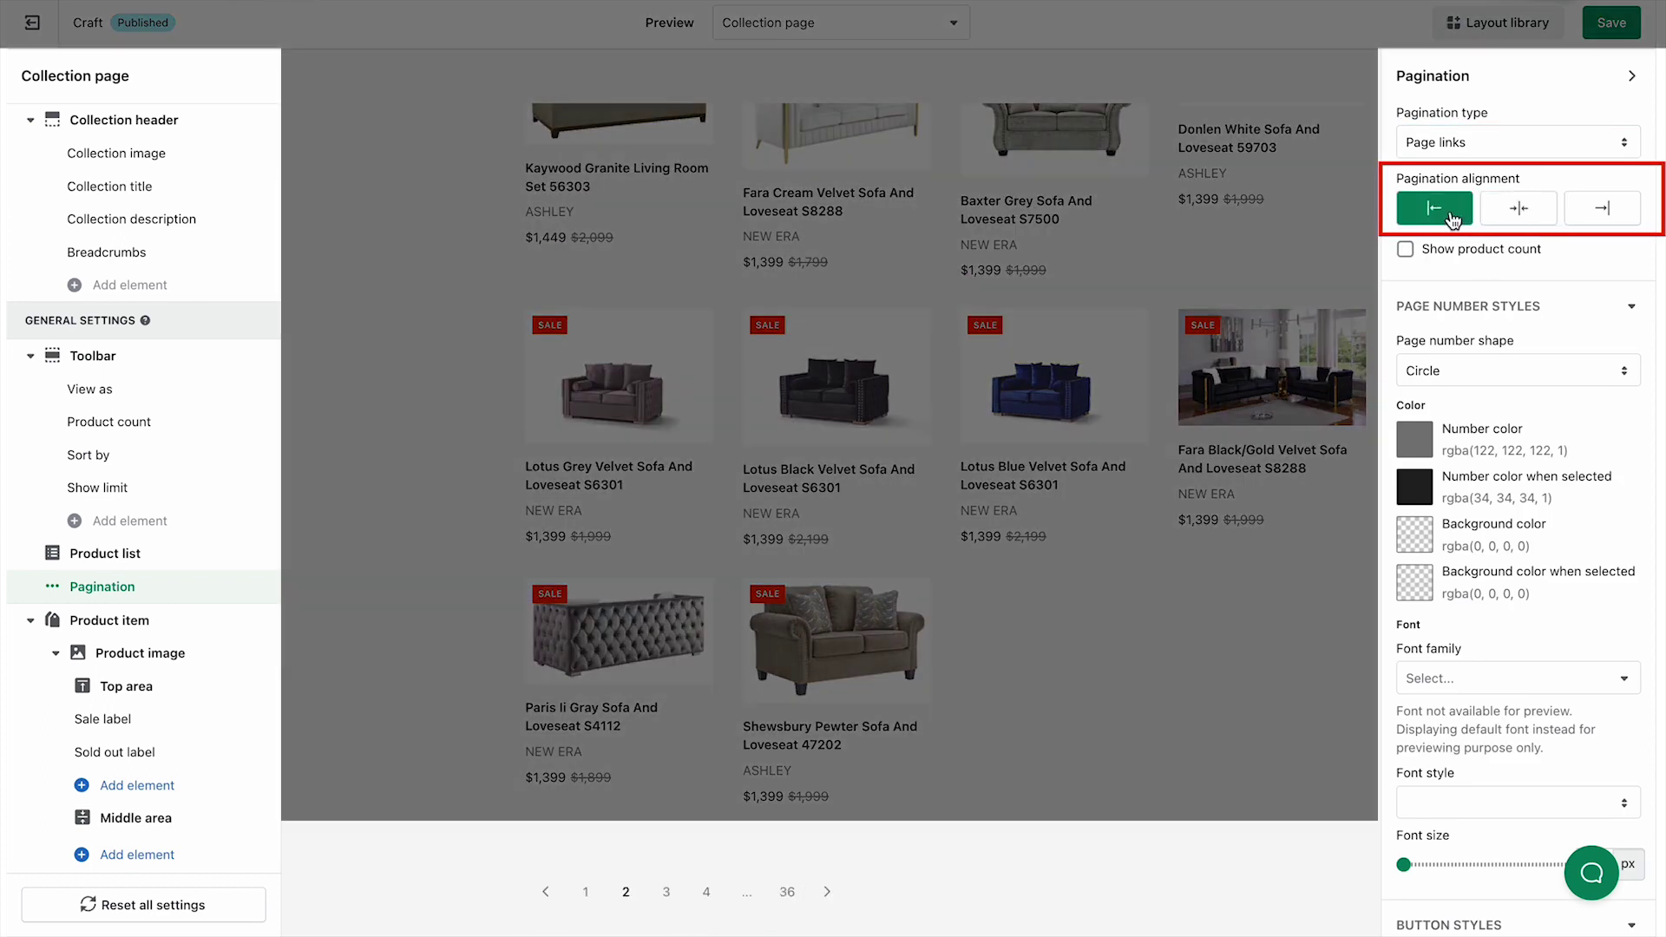
pyautogui.click(1514, 217)
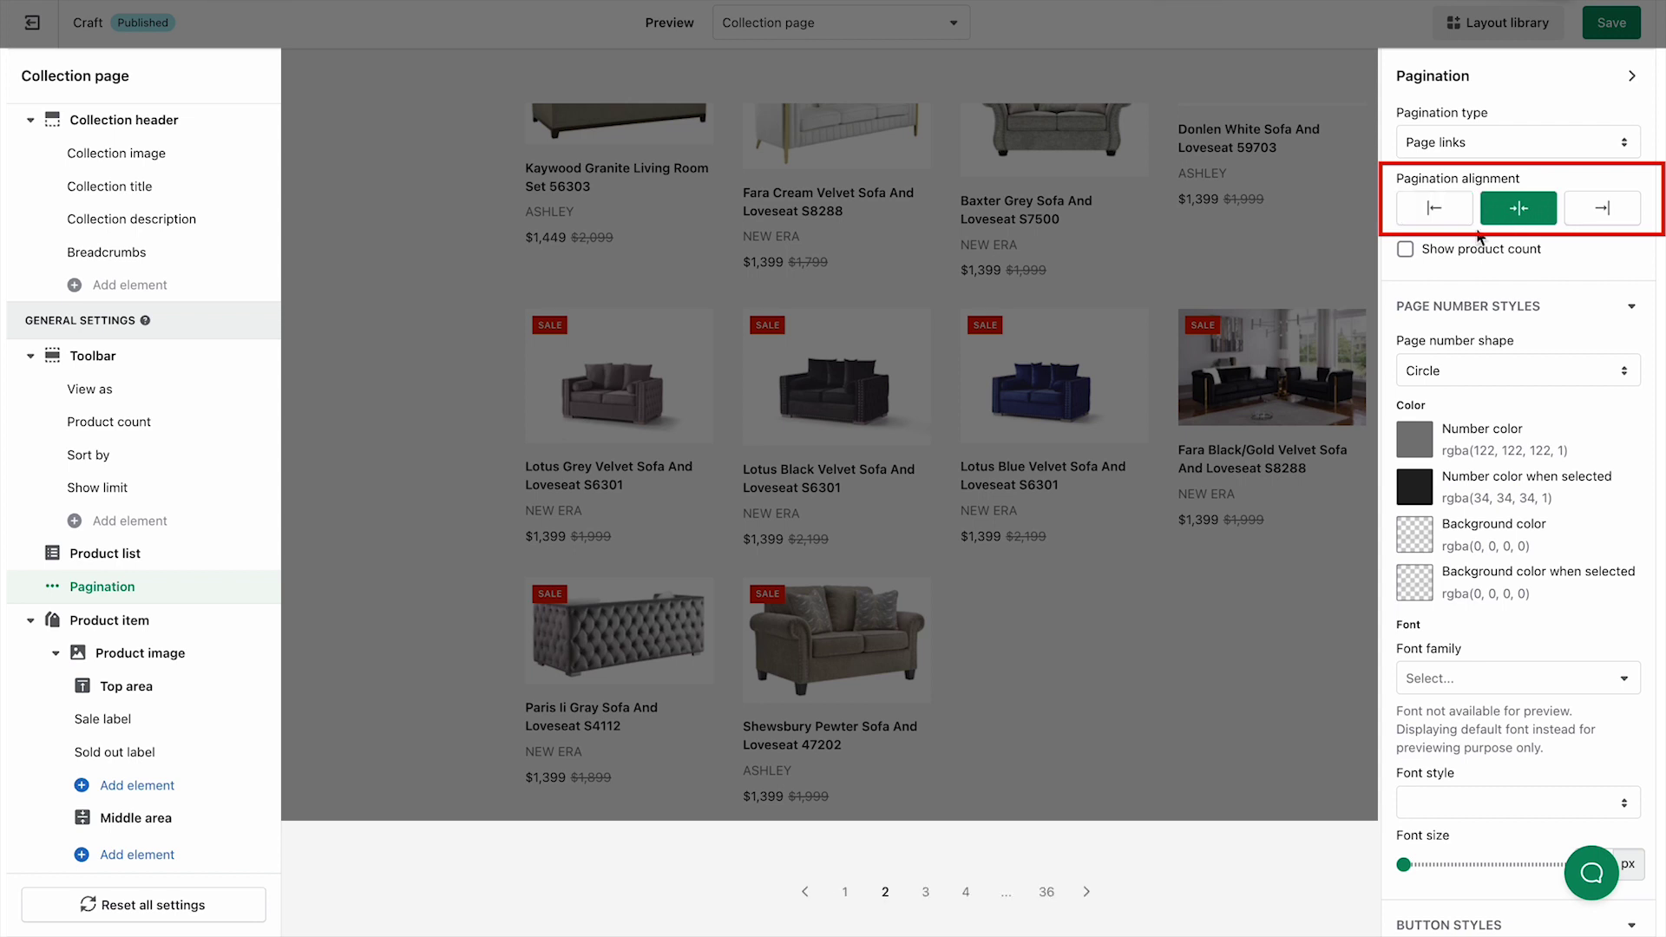
pyautogui.click(1406, 250)
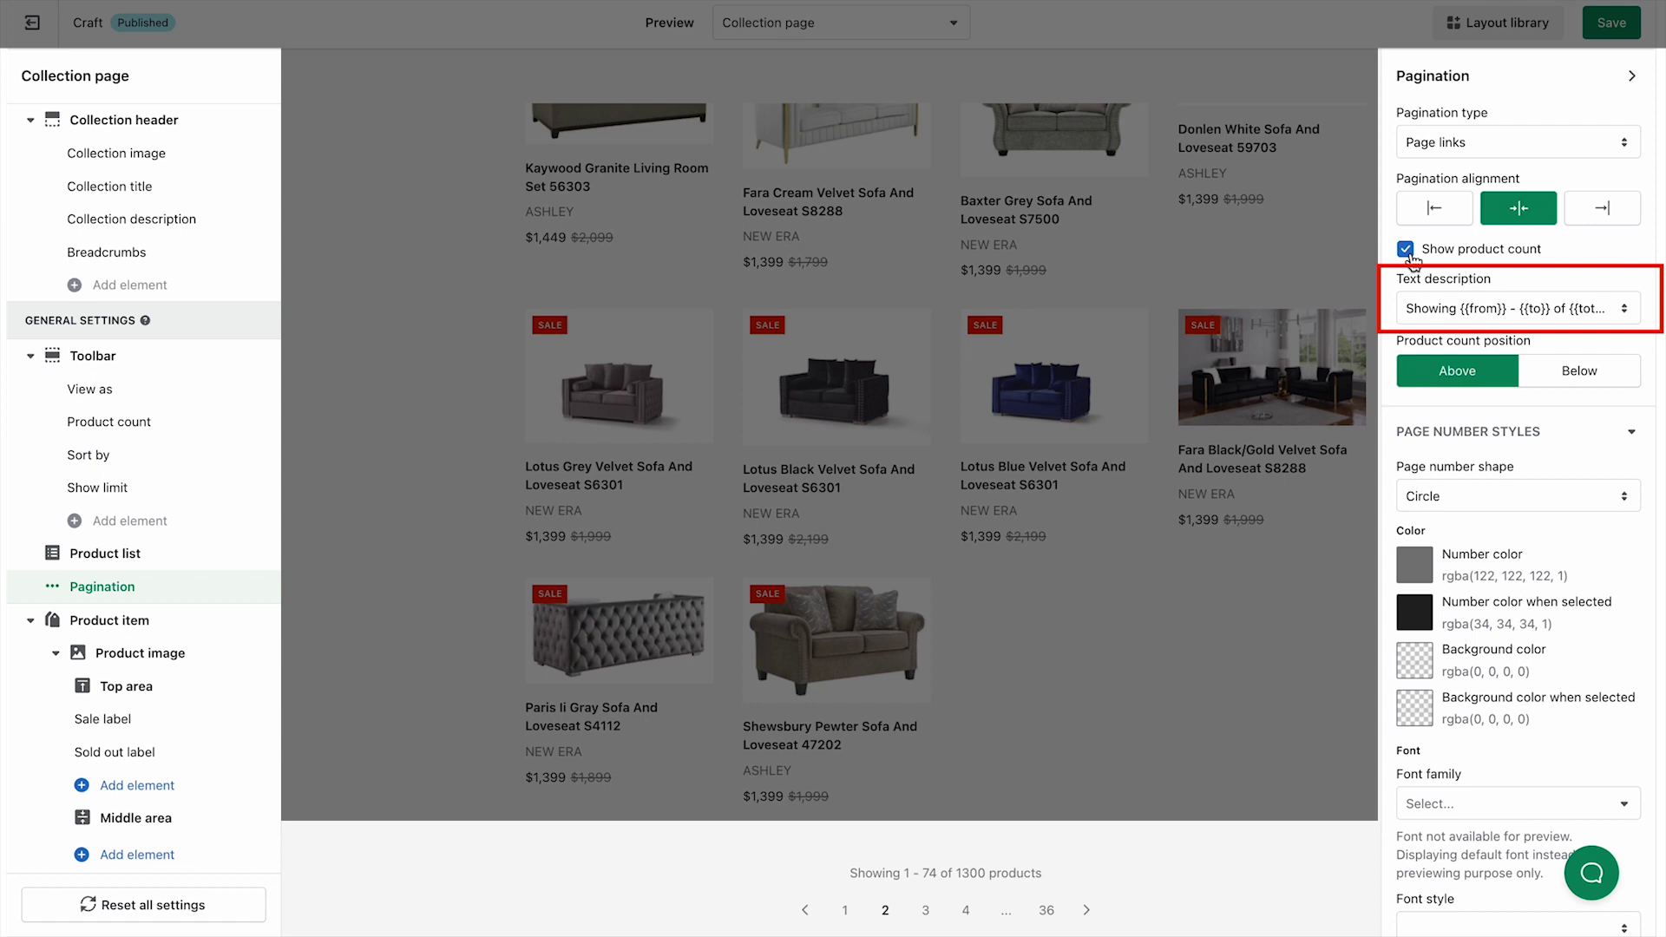
pyautogui.click(1620, 313)
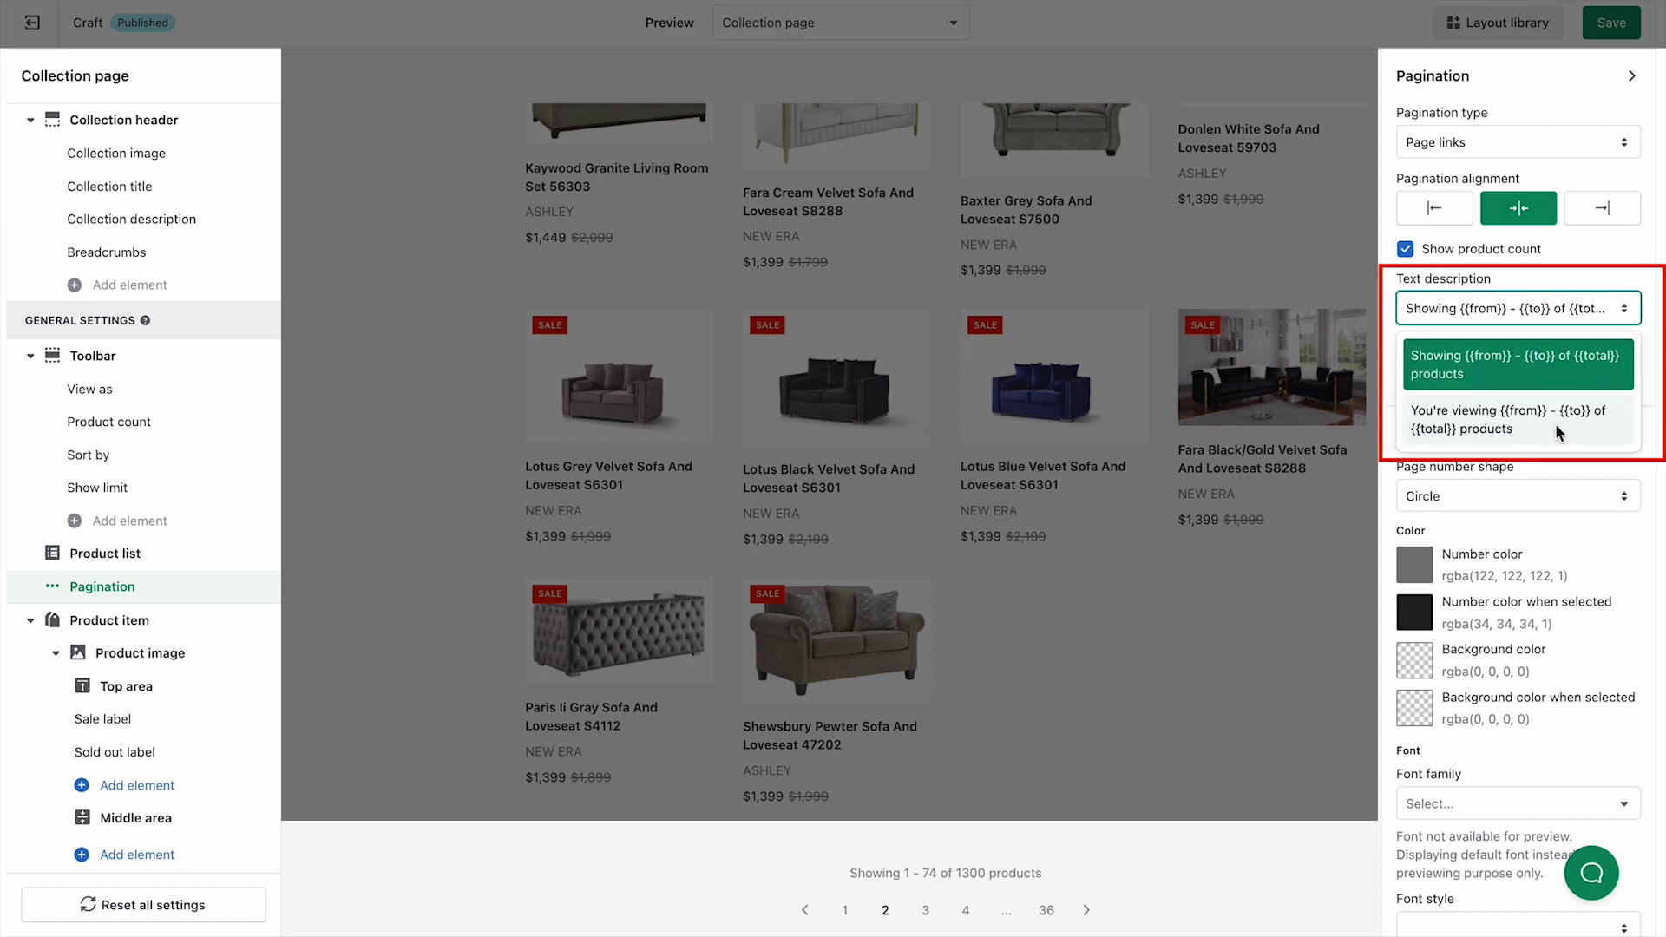
pyautogui.click(1562, 363)
pyautogui.click(1562, 382)
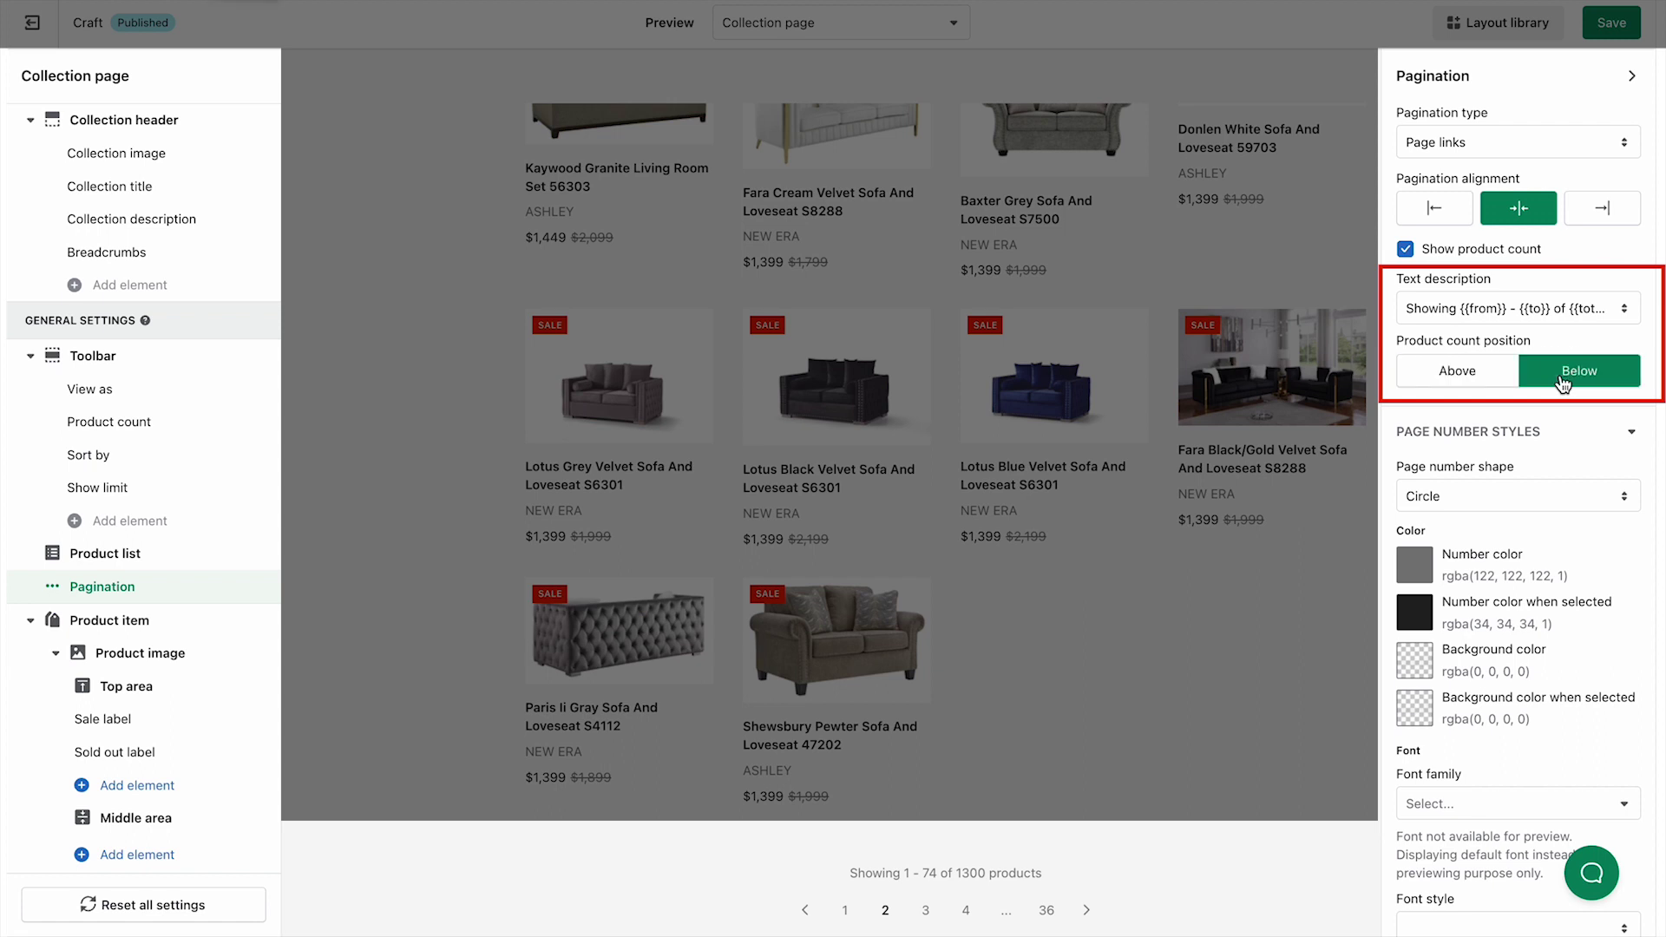
pyautogui.scroll(-2, 1588, 399)
# - Make page numbers square with faint grey backgrounds, red numerals and a 12 px font
pyautogui.click(1599, 390)
pyautogui.click(1541, 462)
pyautogui.click(1423, 557)
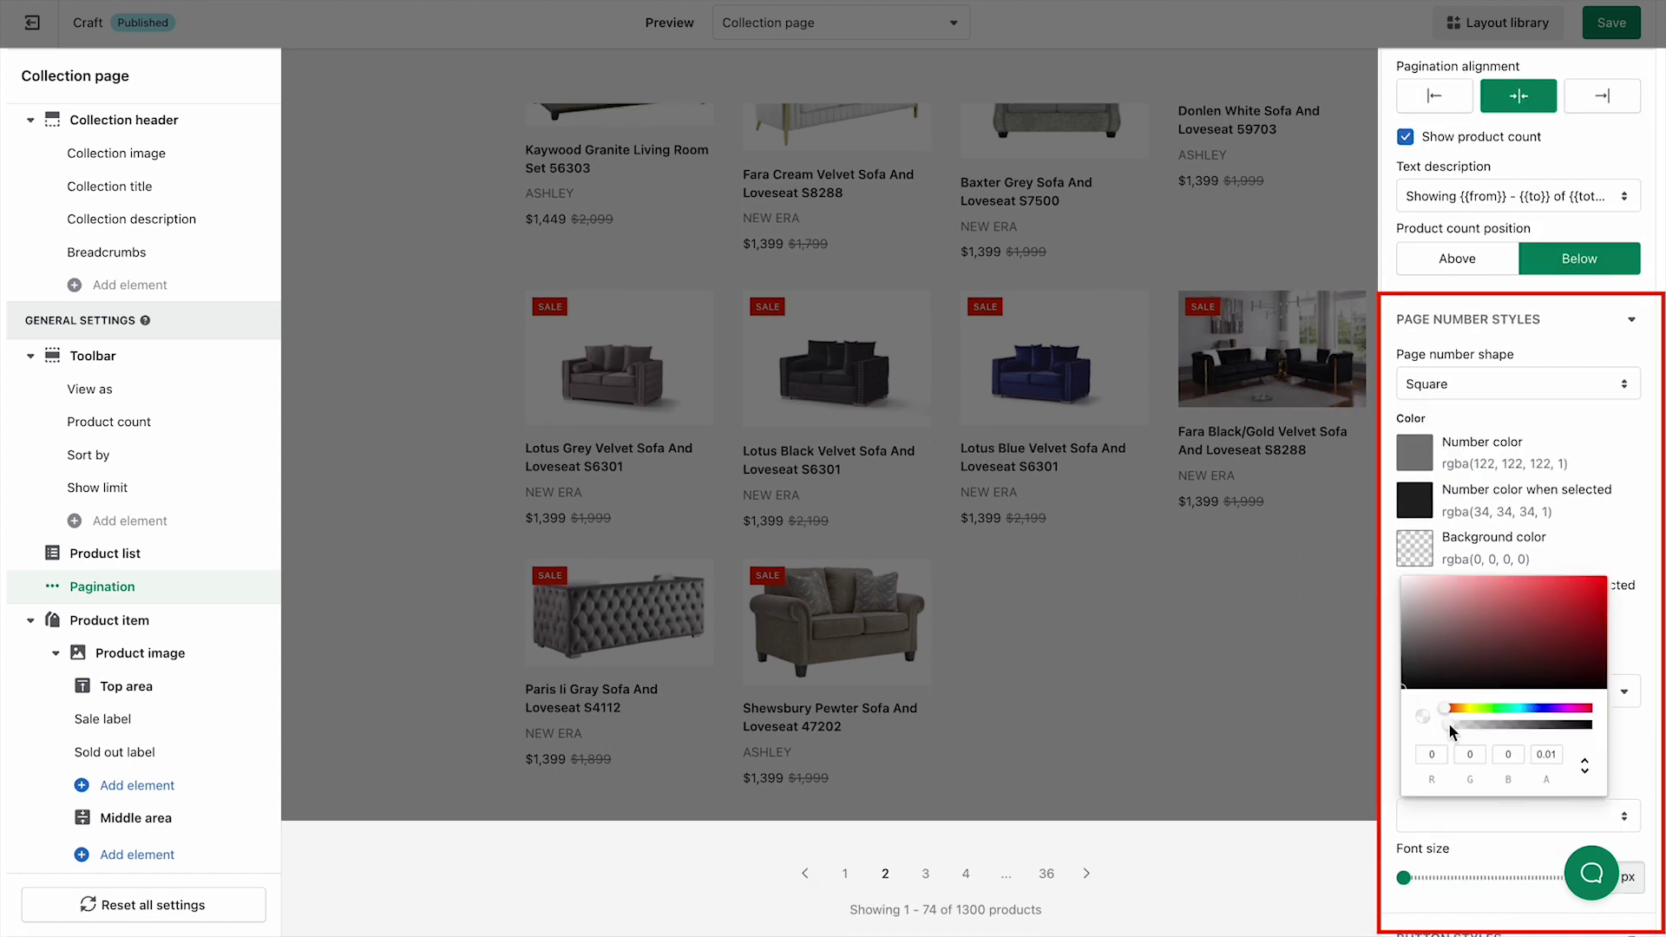
pyautogui.moveTo(1457, 726); pyautogui.dragTo(1476, 727)
pyautogui.click(1418, 468)
pyautogui.click(1588, 488)
pyautogui.scroll(-4, 1406, 549)
pyautogui.moveTo(1406, 548); pyautogui.dragTo(1457, 545)
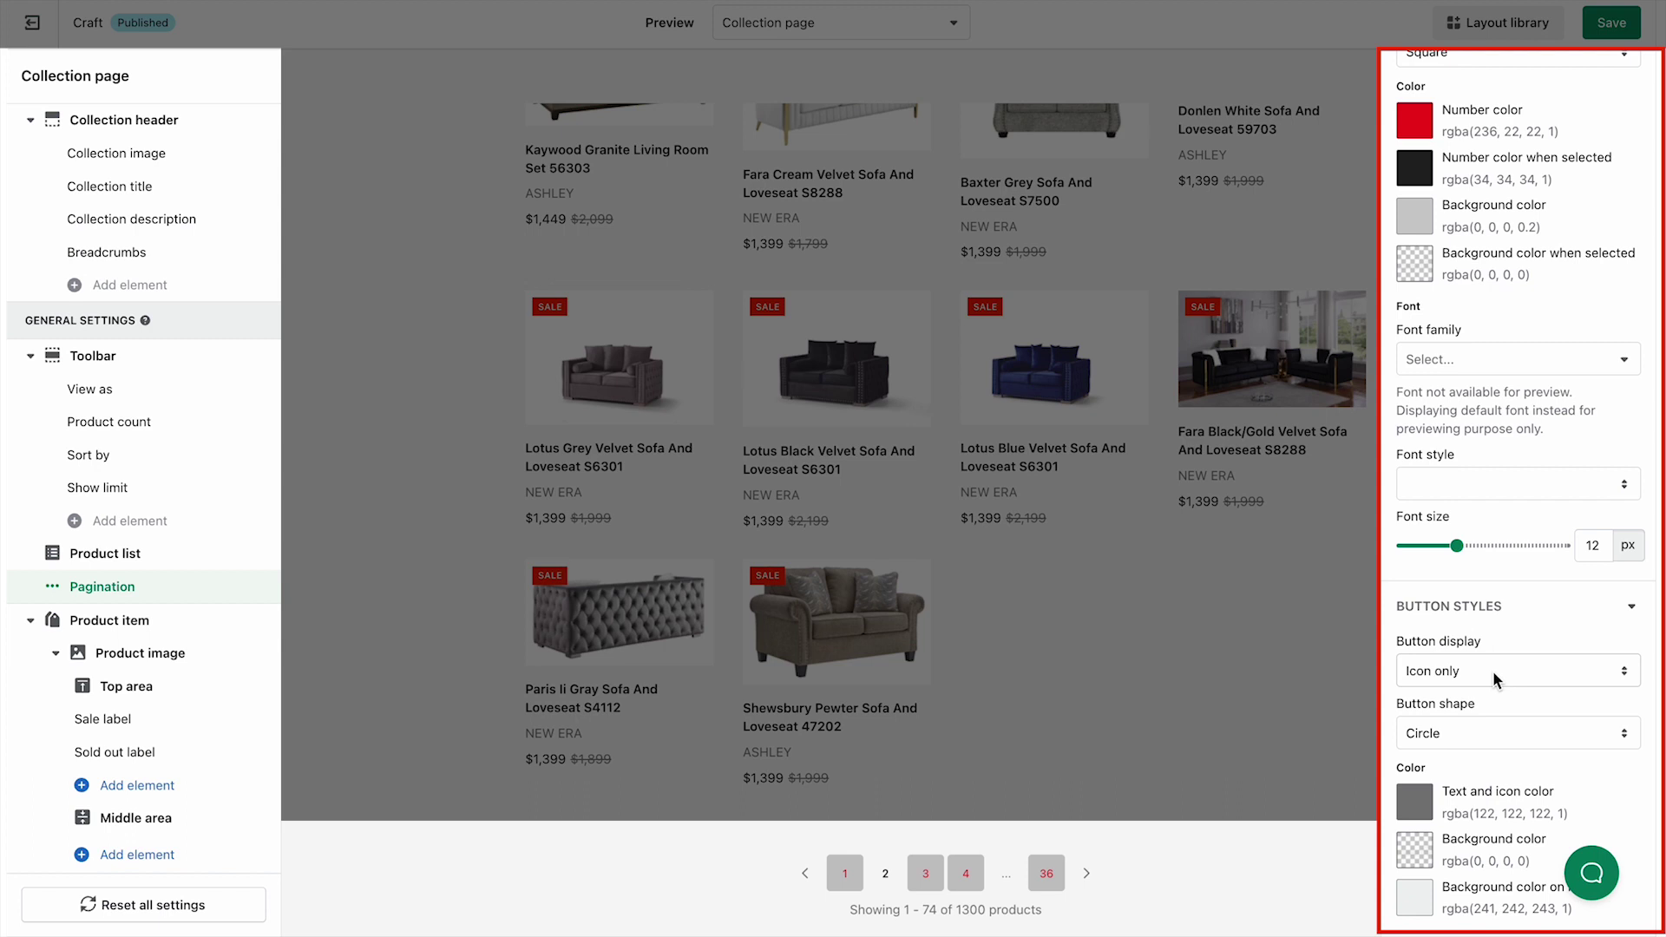
pyautogui.click(1532, 672)
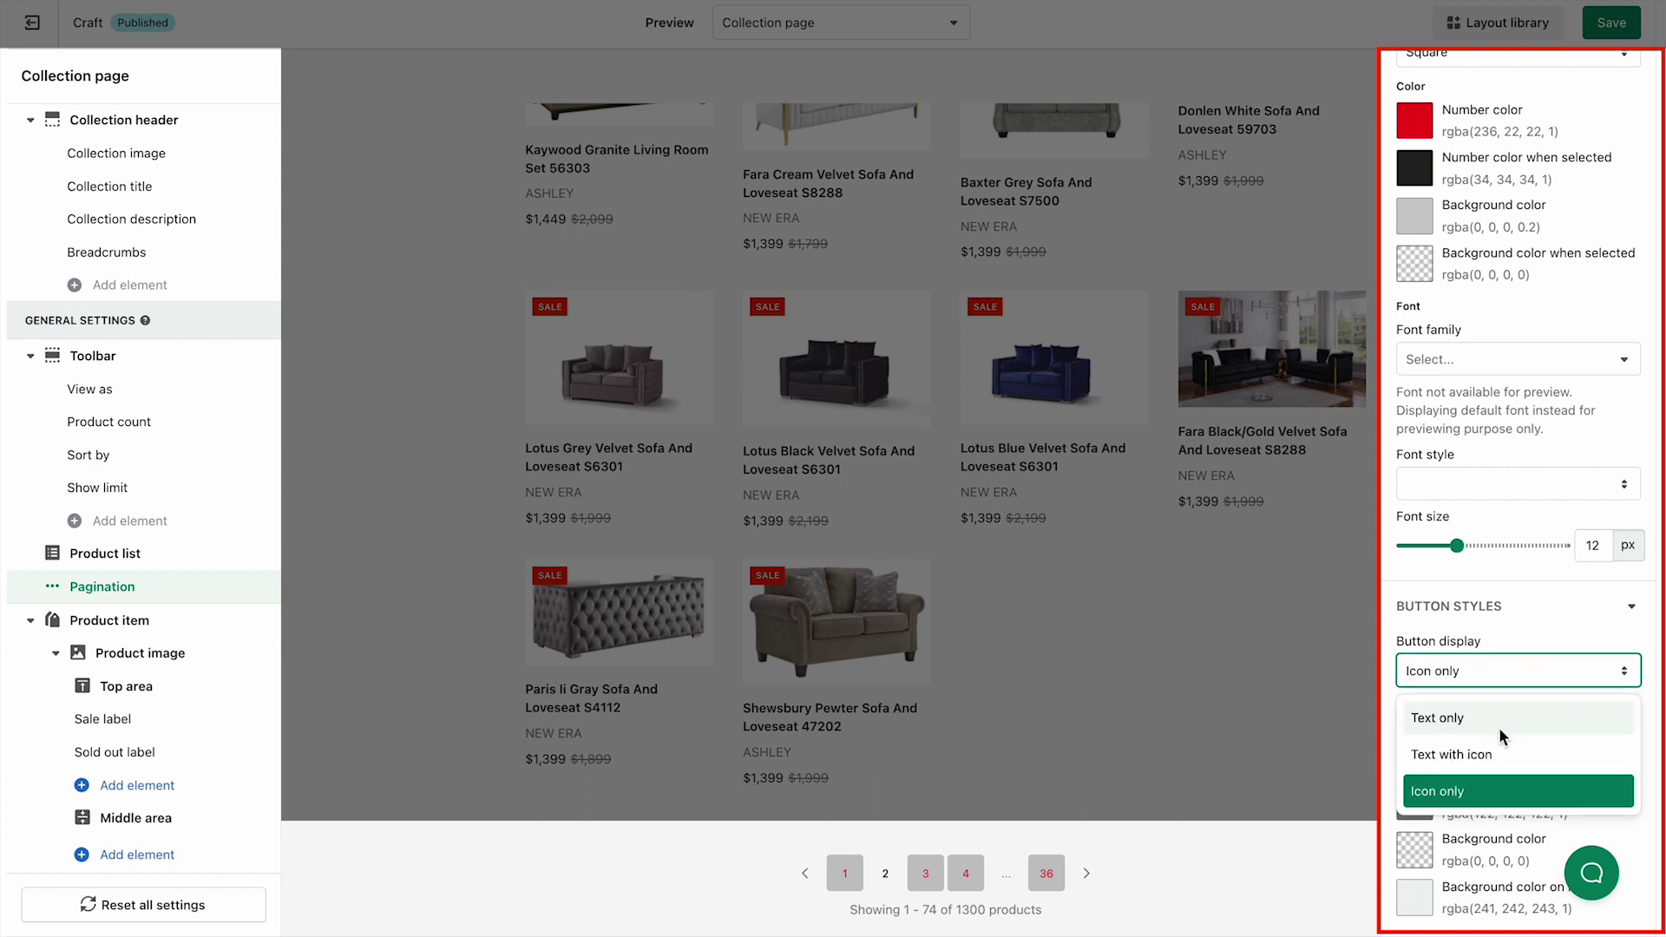
# - Show Previous/Next as red text with icon, 13 px uppercase, and save the template
pyautogui.click(1498, 754)
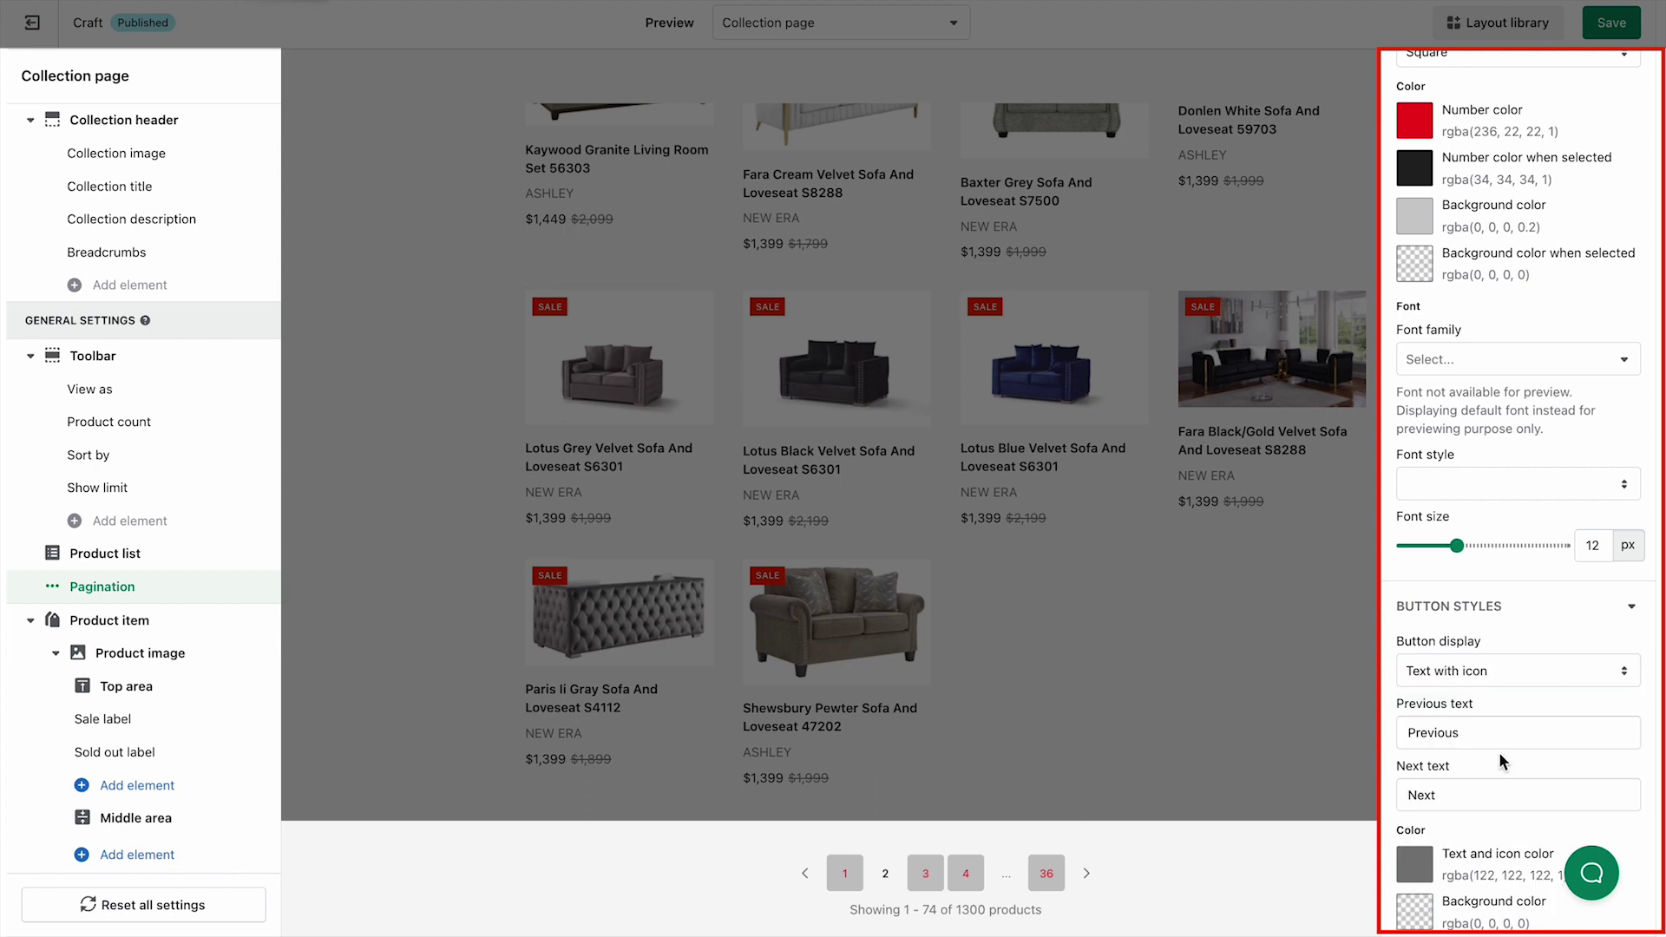
pyautogui.scroll(-5, 1498, 751)
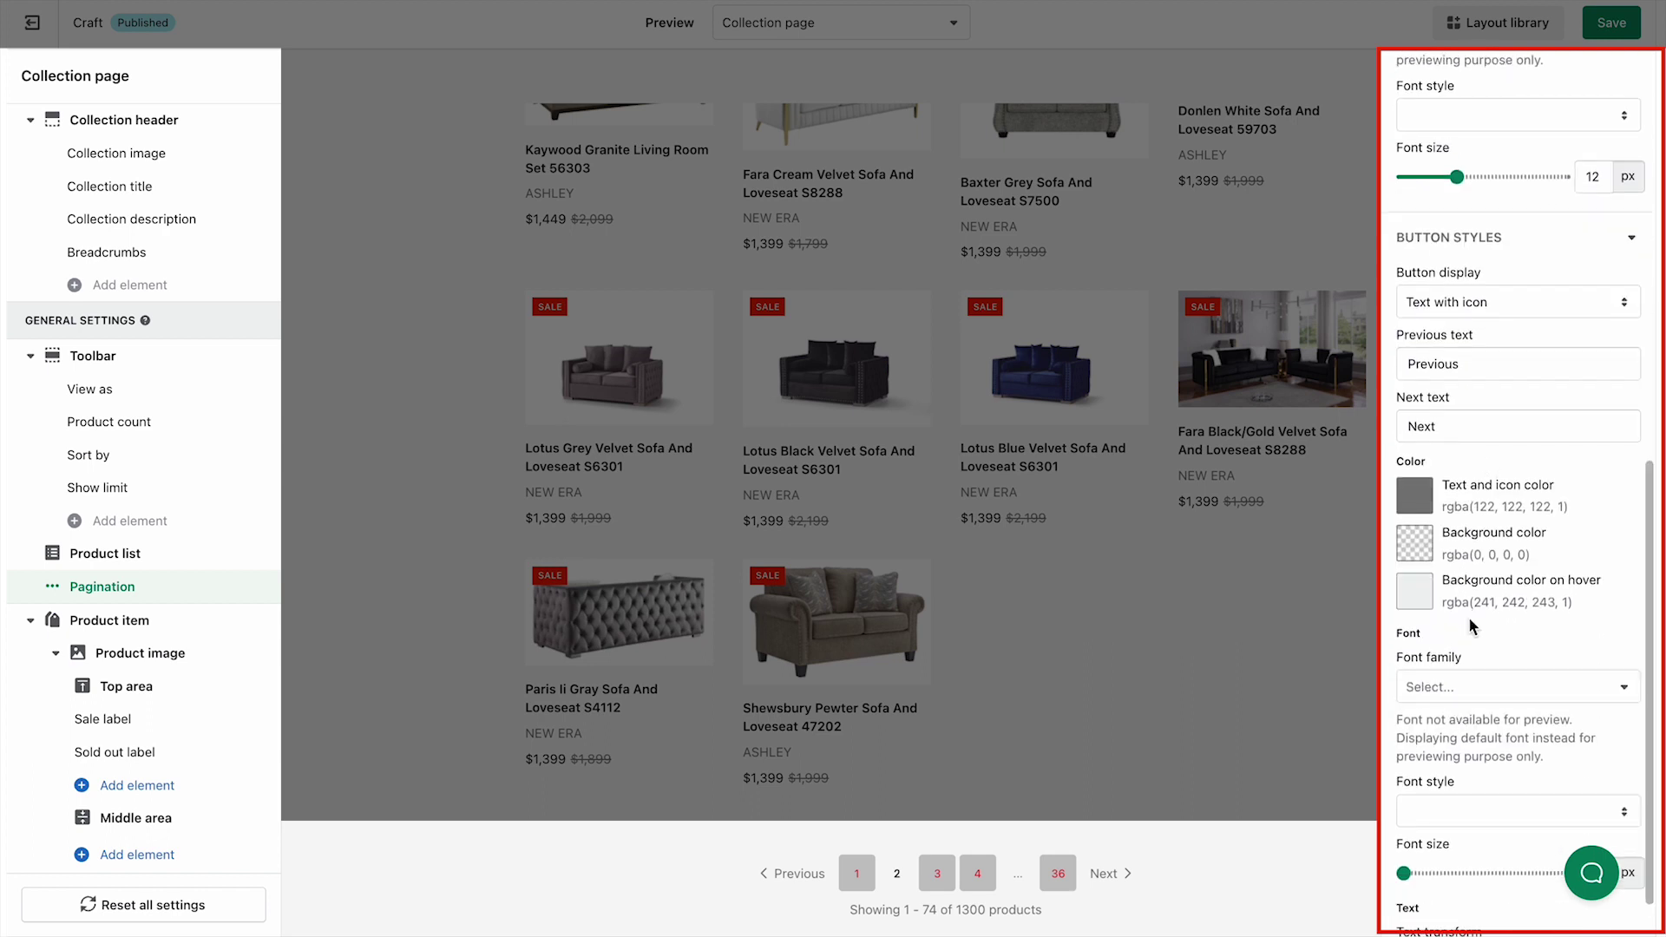
pyautogui.scroll(-1, 1473, 626)
pyautogui.click(1414, 436)
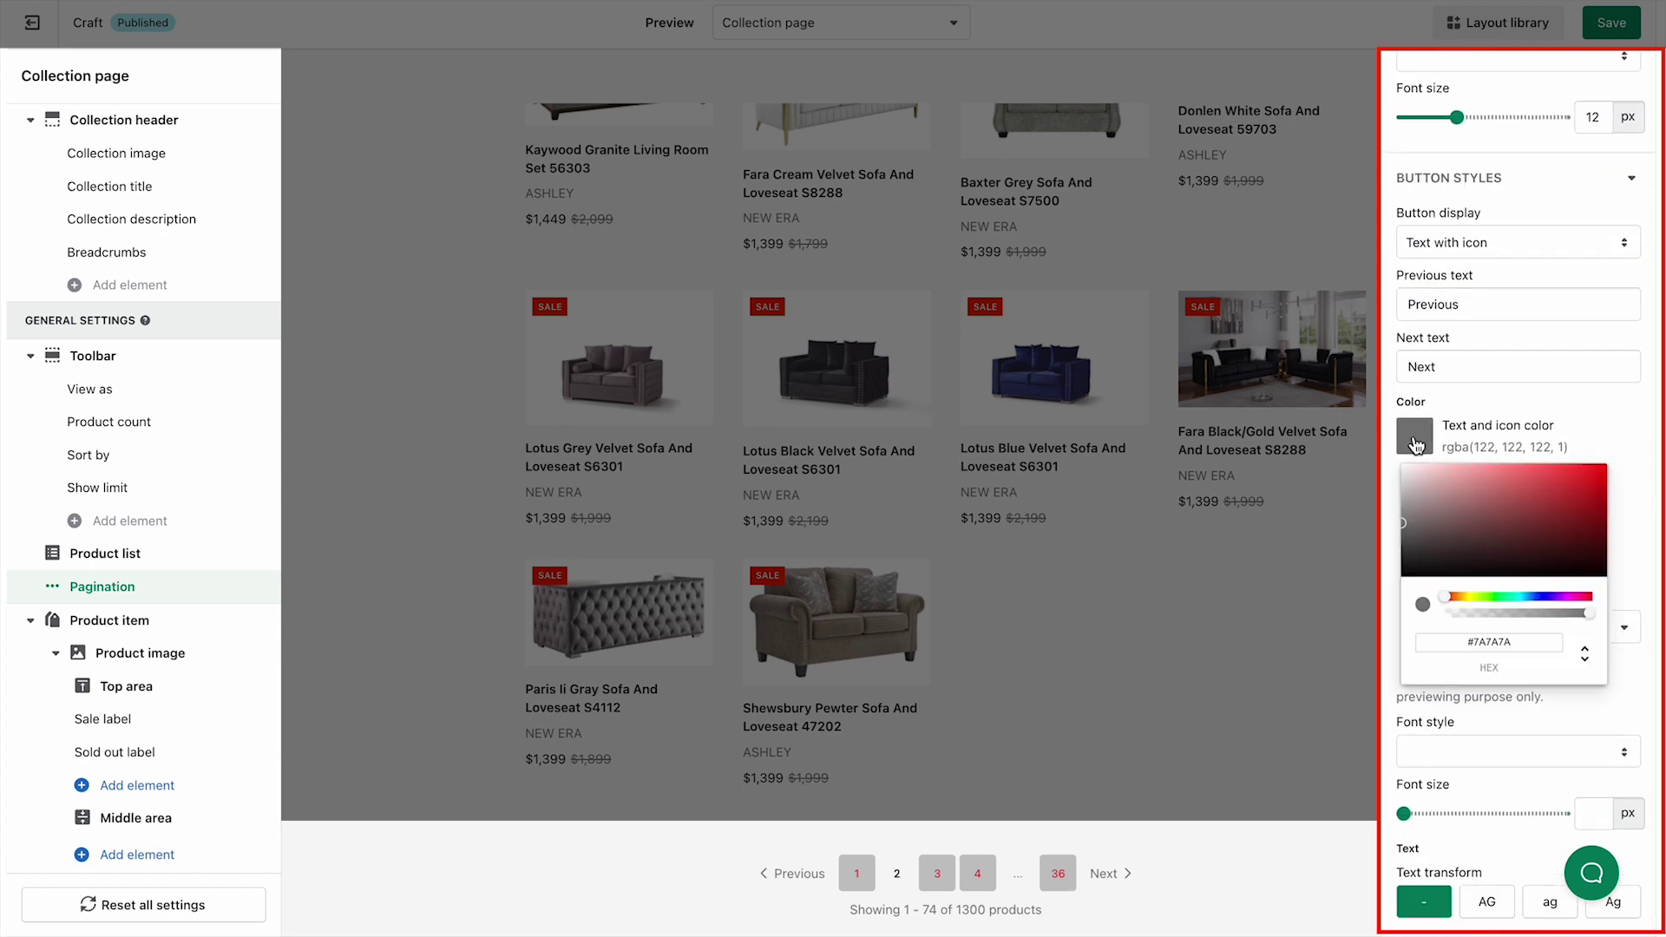
pyautogui.click(1583, 480)
pyautogui.click(1640, 522)
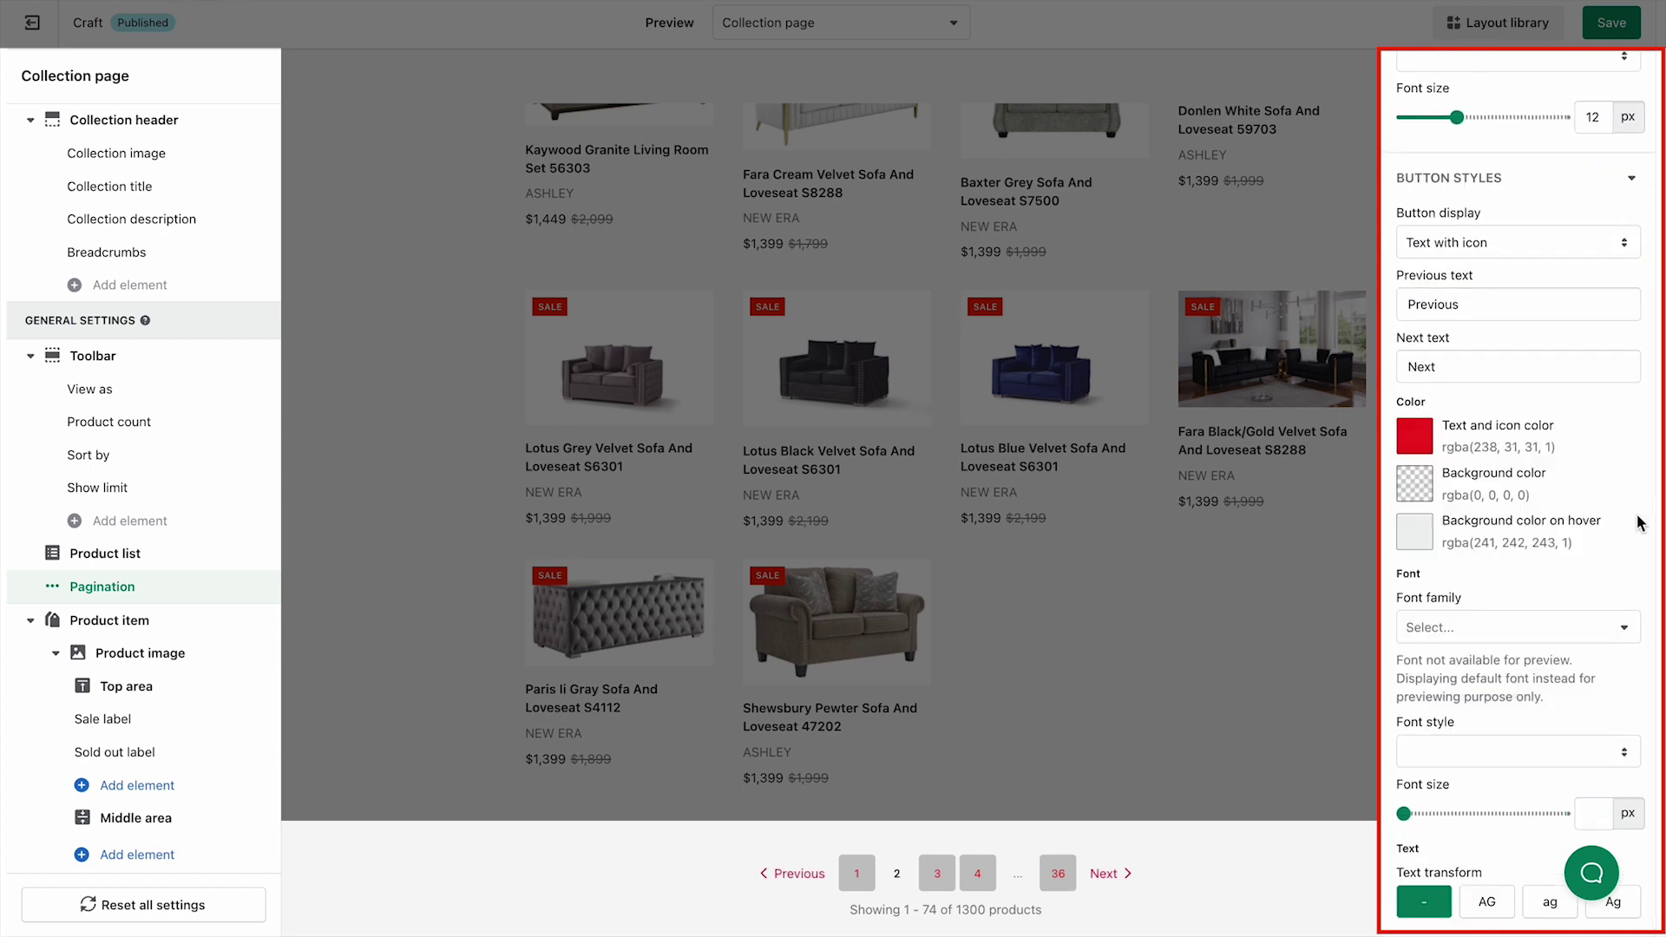
pyautogui.moveTo(1428, 829); pyautogui.dragTo(1481, 826)
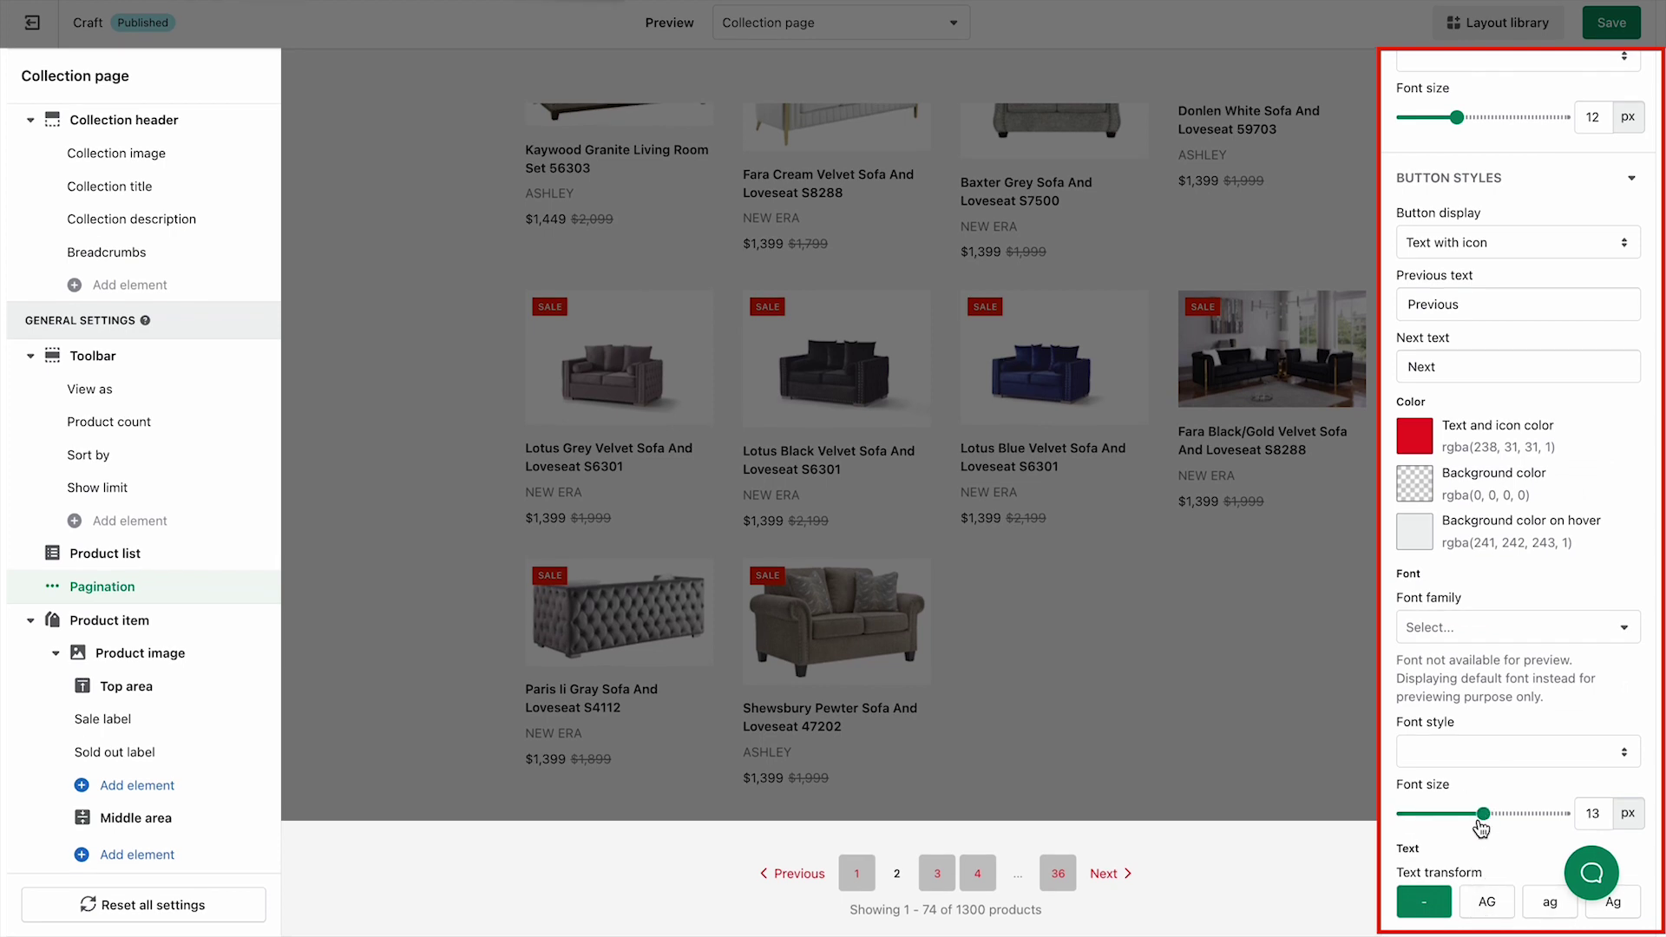
pyautogui.click(1486, 903)
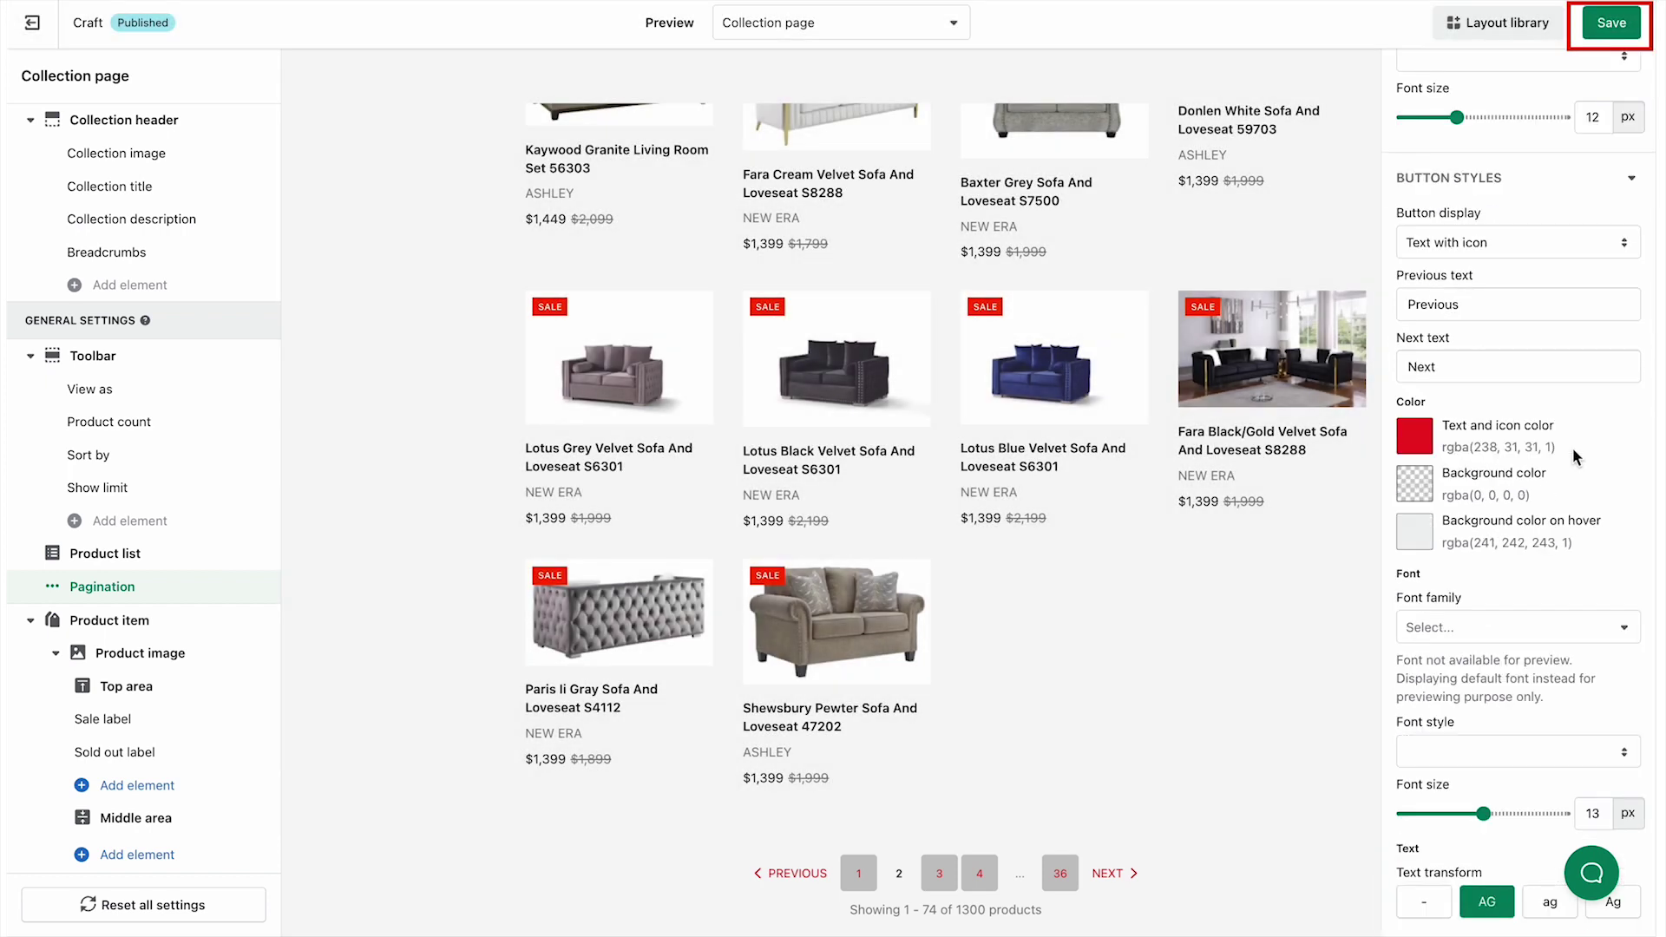
pyautogui.click(1614, 26)
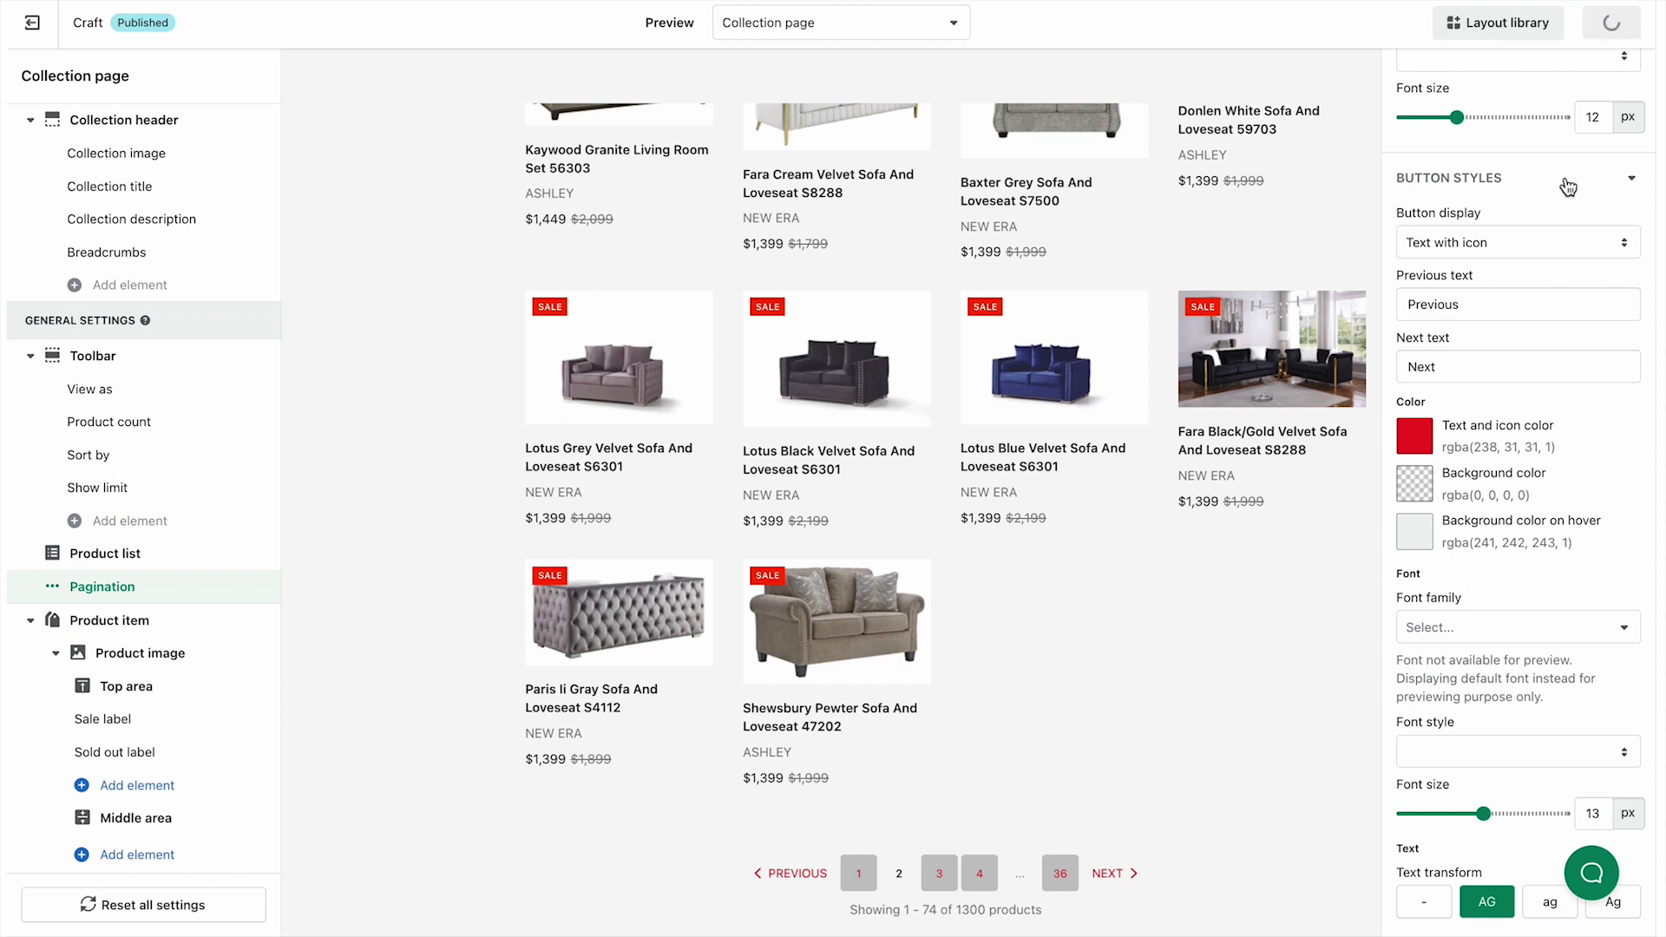